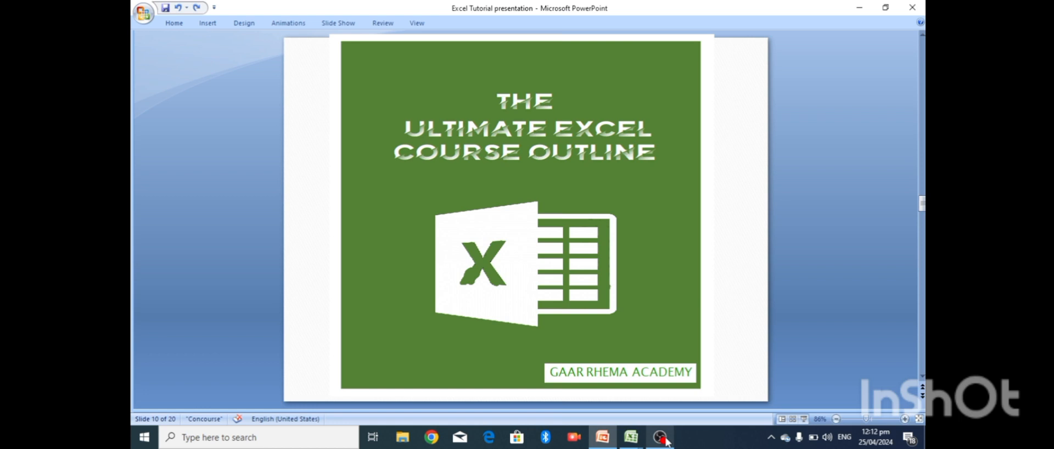
# - Advance the Excel Tutorial deck from the title slide to slide 12's Section 2 outline
pyautogui.press('Down')
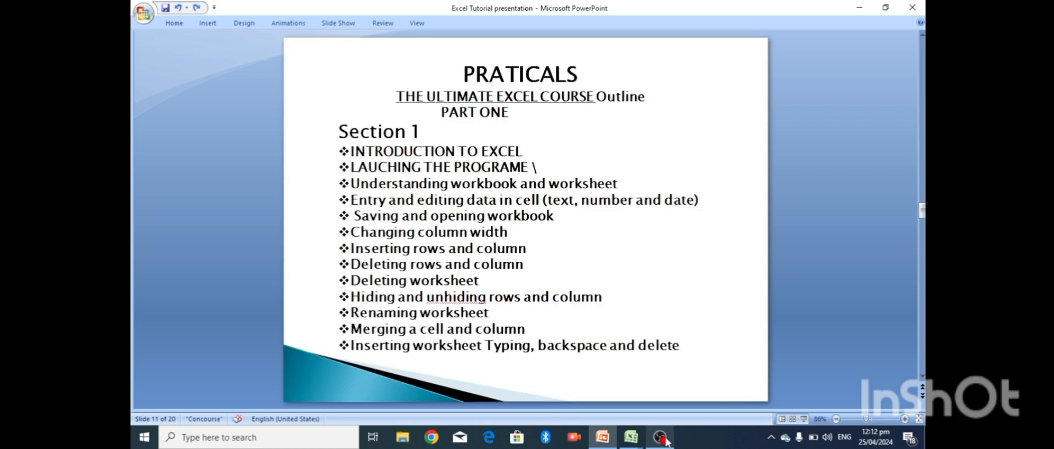
pyautogui.press('Down')
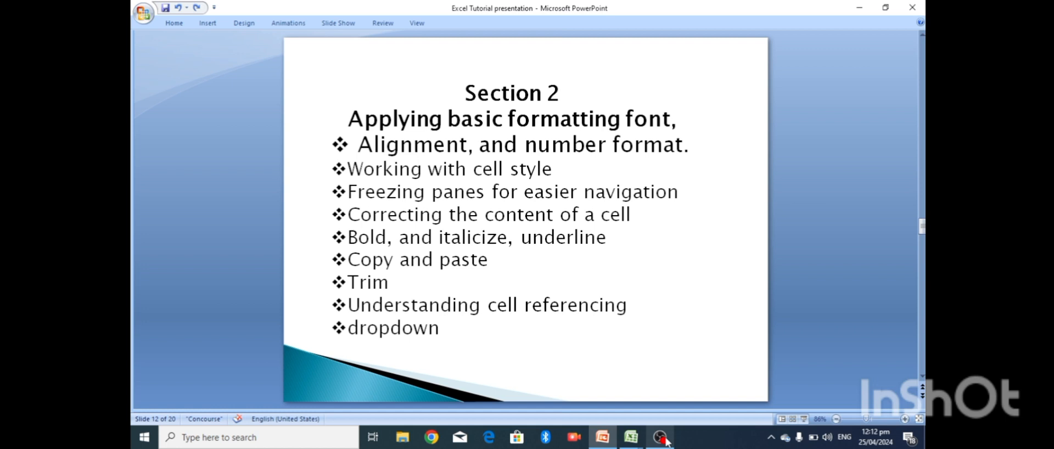
pyautogui.moveTo(630, 442)
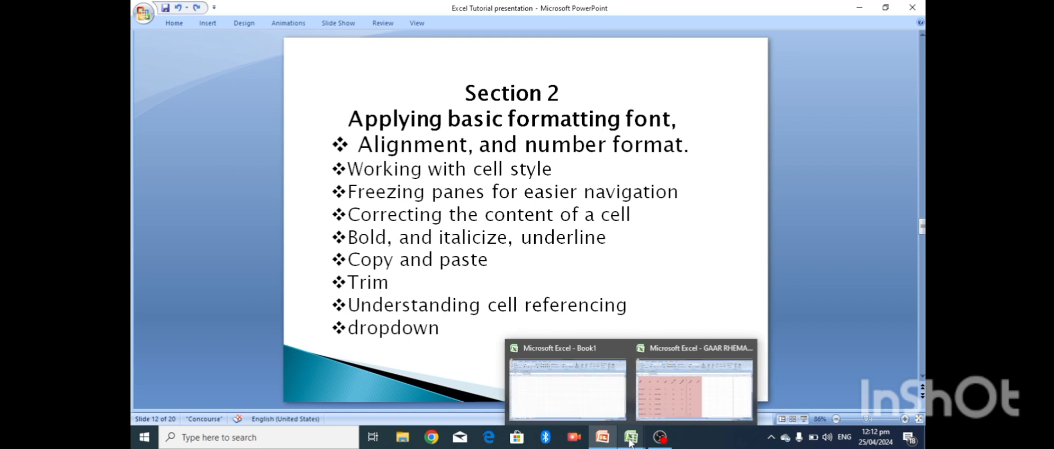
# - In the GAAR RHEMA CLASS workbook, undo the pink fill, header font, rotation and enlarged rows
pyautogui.click(631, 443)
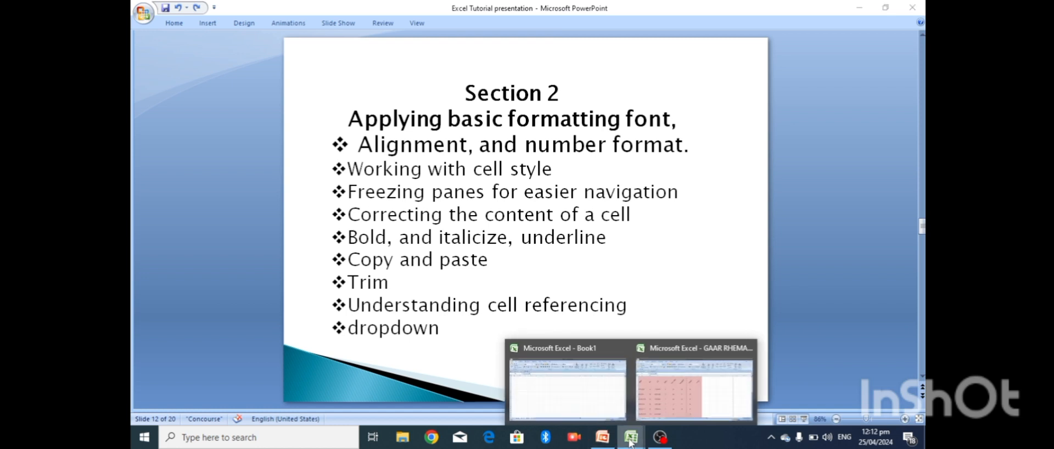
pyautogui.click(630, 443)
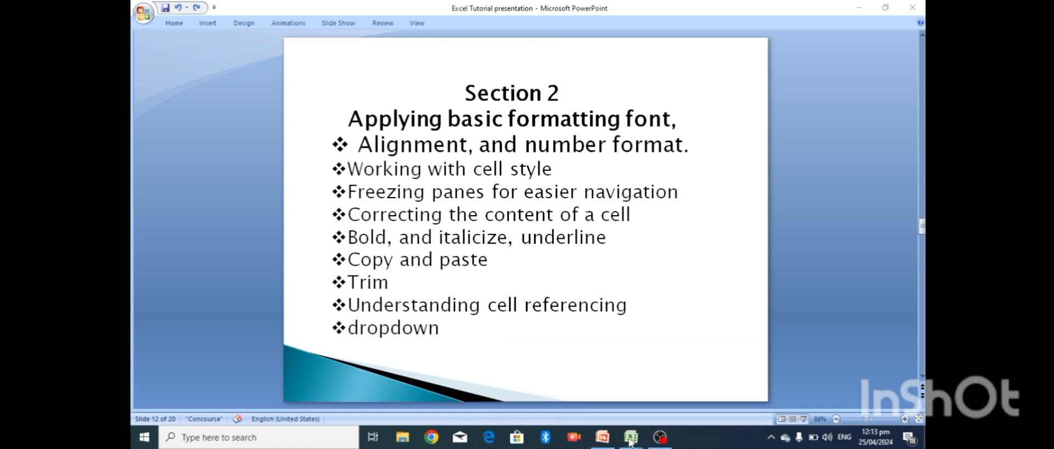
pyautogui.moveTo(631, 442)
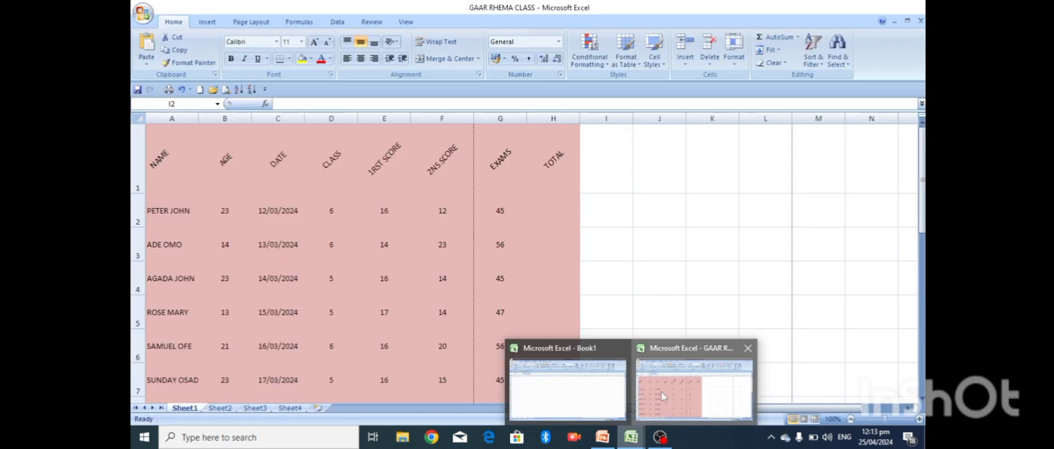
pyautogui.click(660, 390)
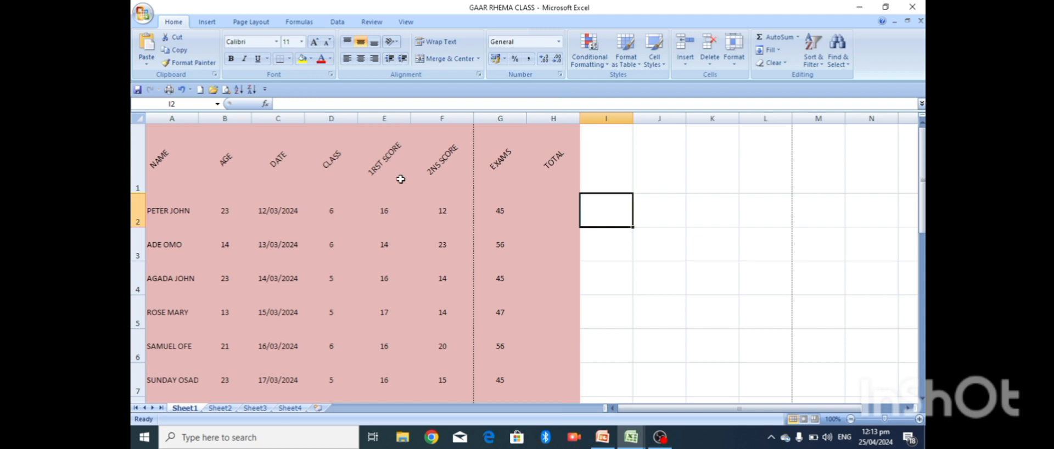
pyautogui.hotkey('ctrl', 'z')
pyautogui.hotkey('ctrl', 'z')
pyautogui.hotkey('ctrl', 'z')
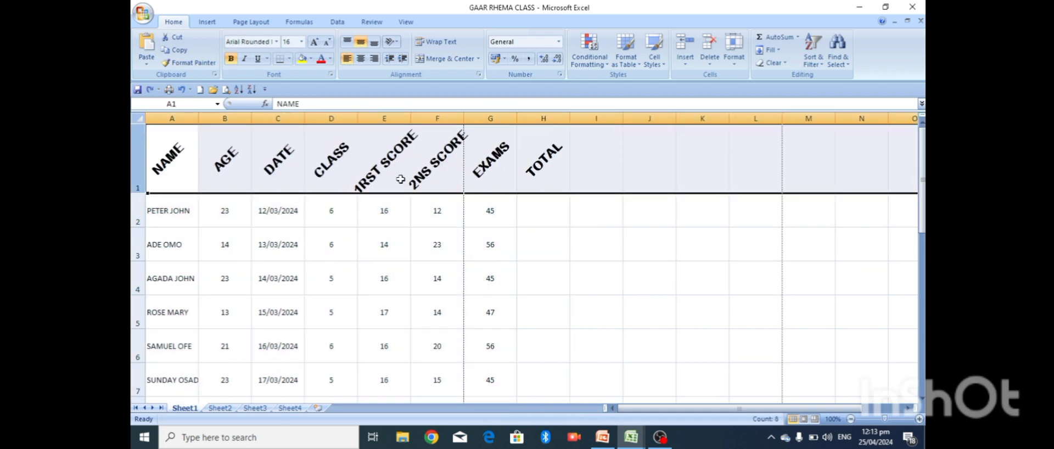
pyautogui.hotkey('ctrl', 'z')
pyautogui.hotkey('ctrl', 'z')
pyautogui.hotkey('ctrl', 'z')
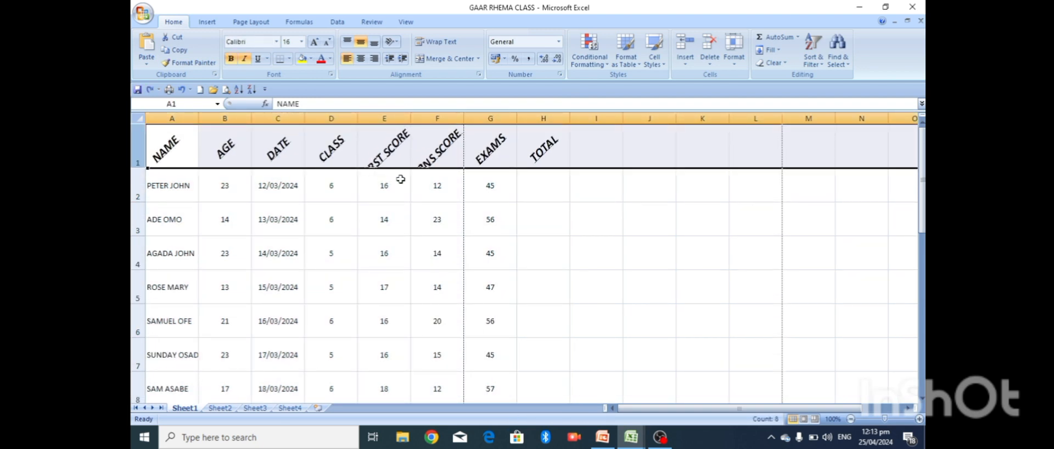
pyautogui.hotkey('ctrl', 'z')
pyautogui.hotkey('ctrl', 'z')
pyautogui.hotkey('ctrl', 'z')
pyautogui.hotkey('ctrl', 'z')
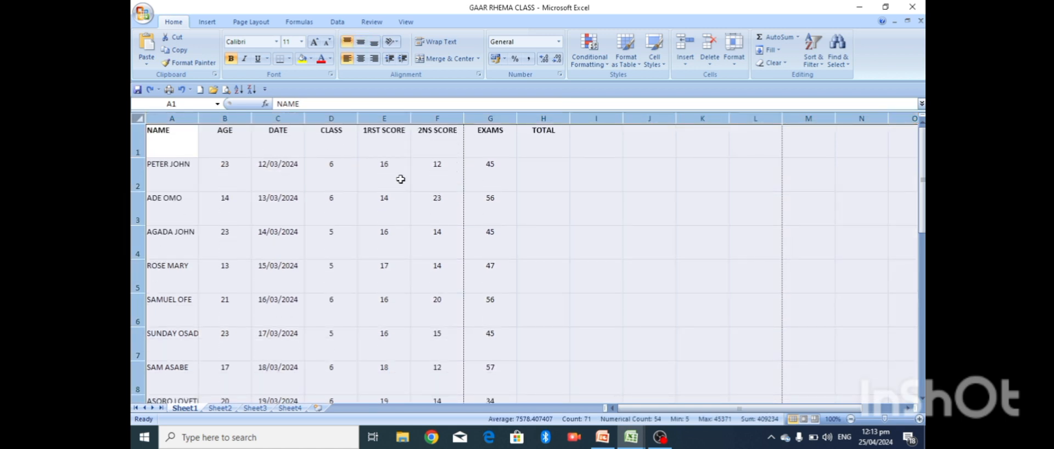
pyautogui.hotkey('ctrl', 'z')
pyautogui.hotkey('ctrl', 'z')
pyautogui.hotkey('ctrl', 'z')
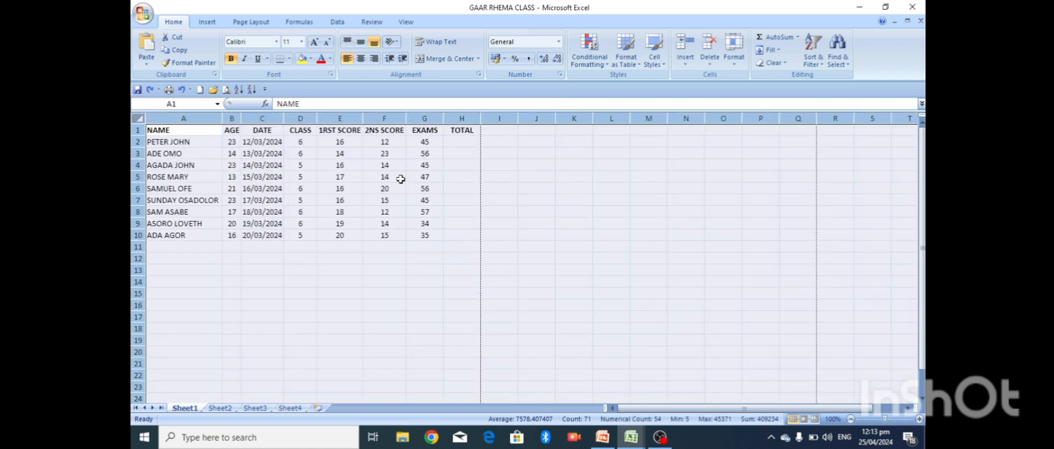
# - Move back to the NAME header in A1, glance at the slides, and return to the workbook
pyautogui.click(401, 179)
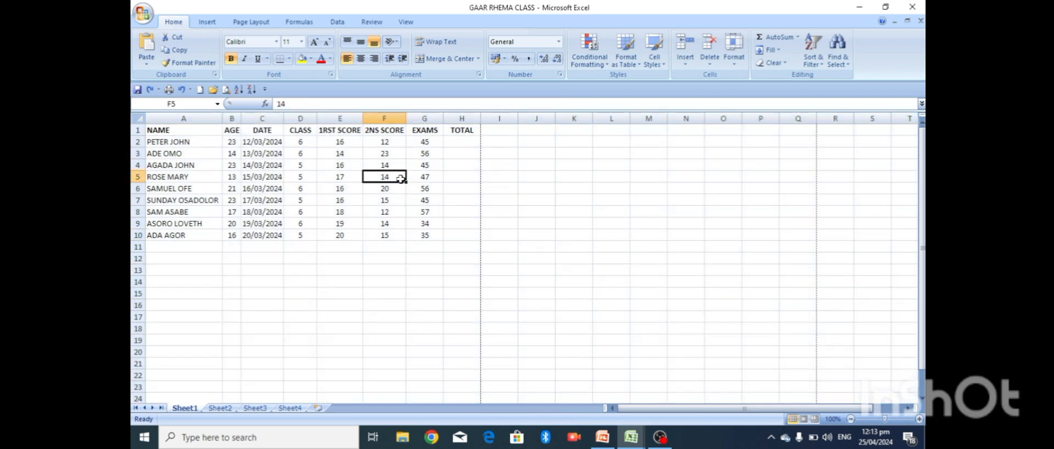
pyautogui.click(491, 198)
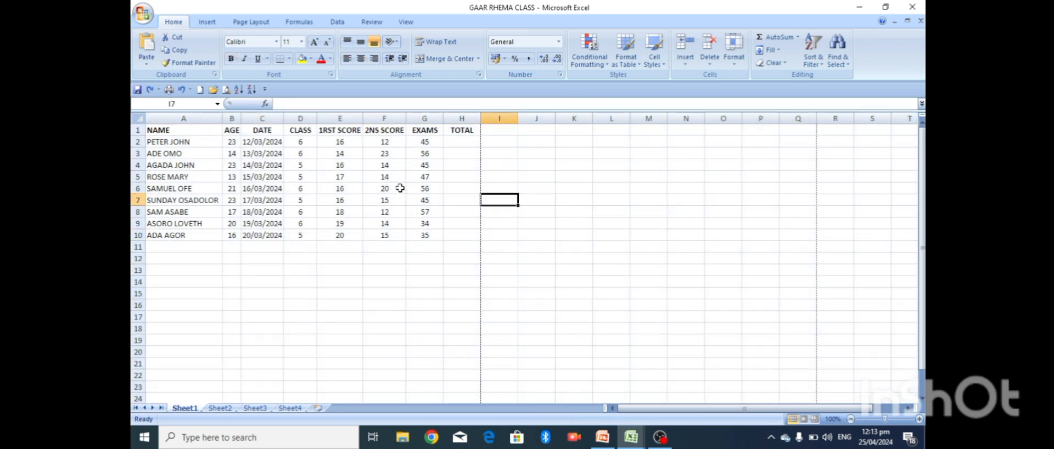
pyautogui.press('Left')
pyautogui.press('Left')
pyautogui.press('Left')
pyautogui.press('Left')
pyautogui.press('Left')
pyautogui.press('Left')
pyautogui.press('Left')
pyautogui.press('Left')
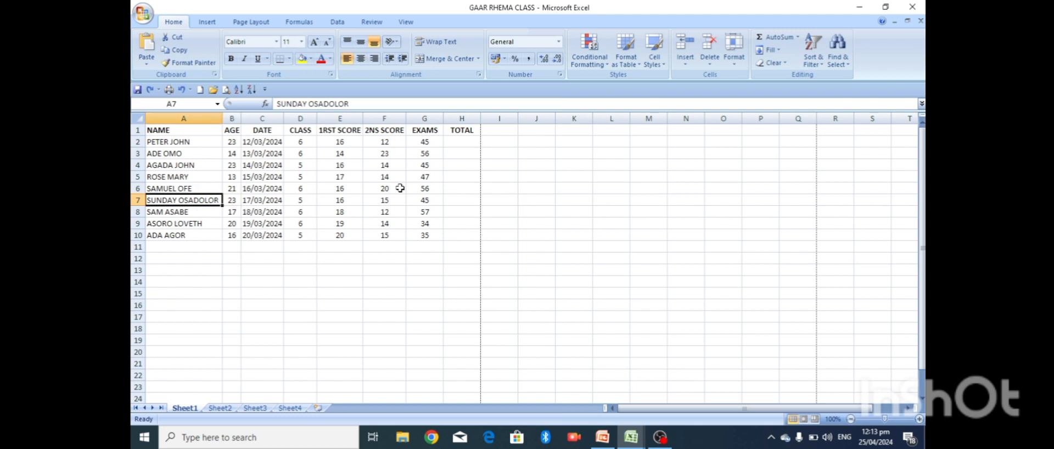
pyautogui.press('Up')
pyautogui.press('Up')
pyautogui.press('Up')
pyautogui.press('Up')
pyautogui.press('Up')
pyautogui.press('Up')
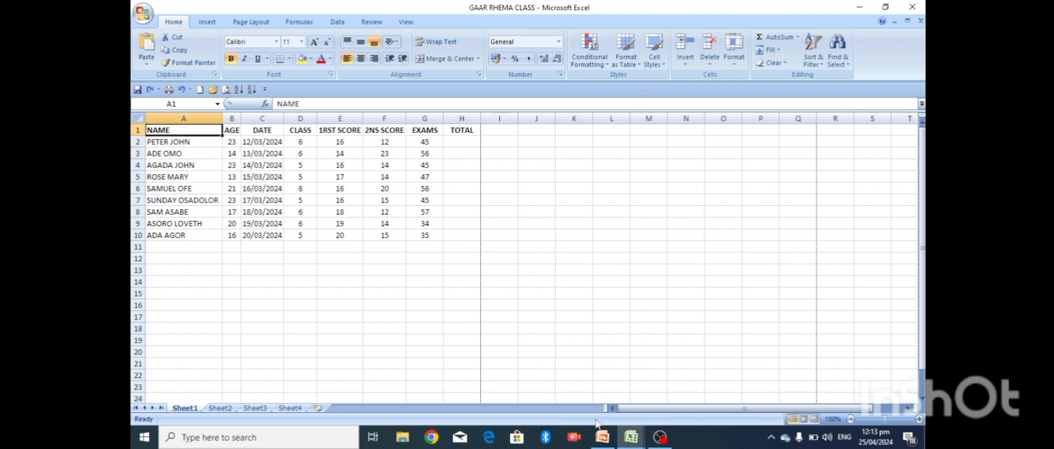
pyautogui.click(603, 439)
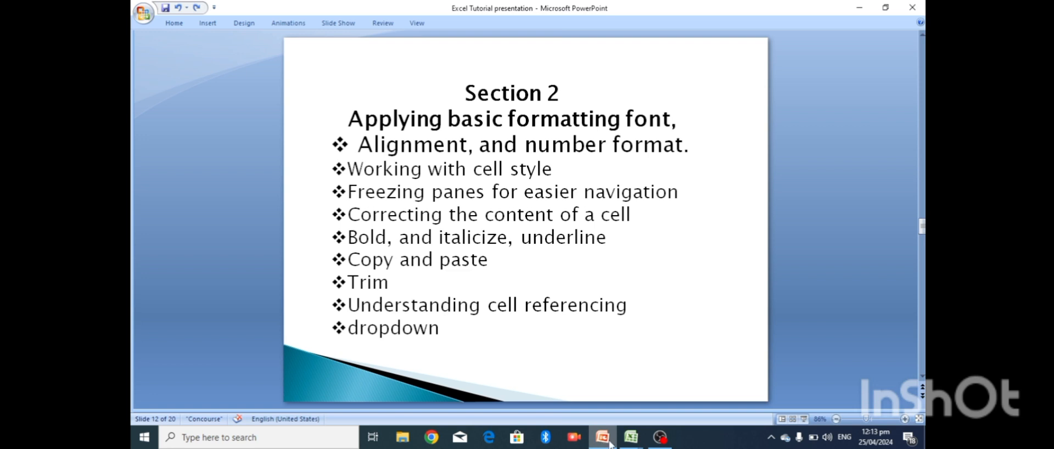
pyautogui.moveTo(635, 441)
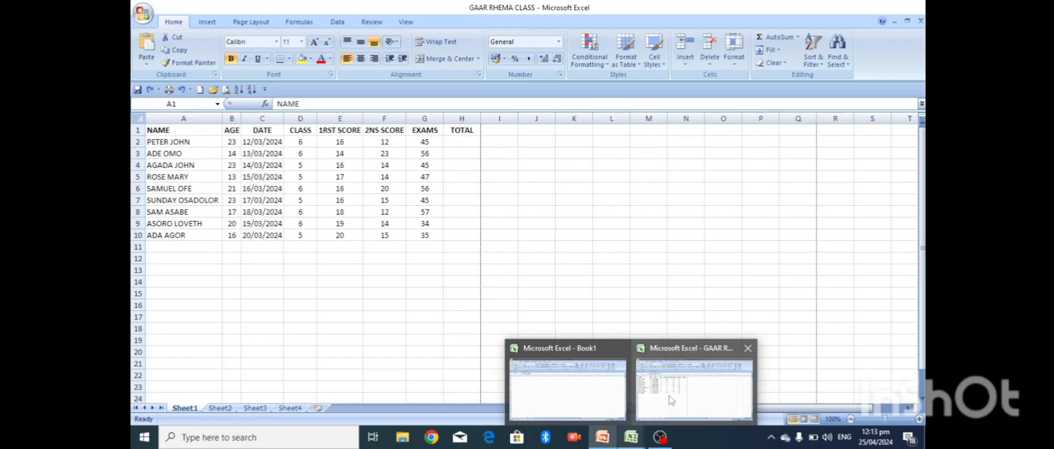
pyautogui.click(670, 405)
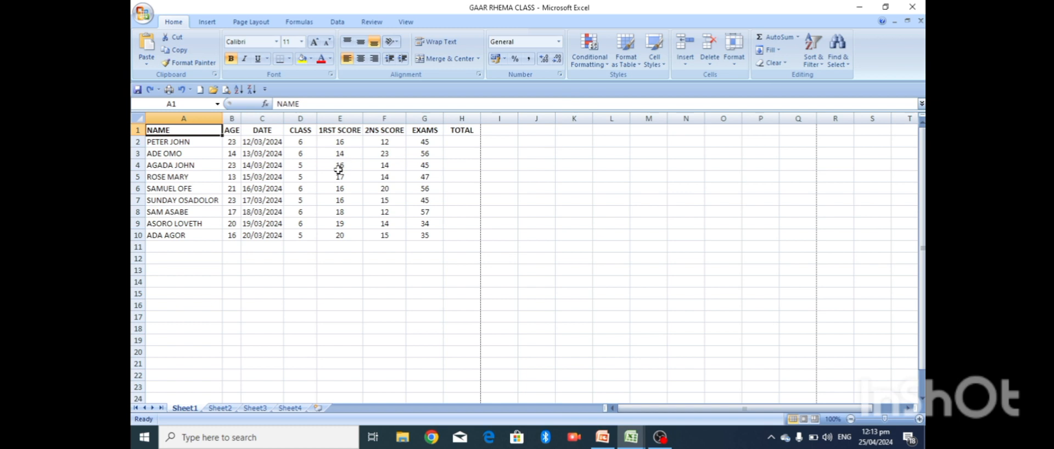
# - Set every row on the sheet to height 29.25 and every column to width 14.29
pyautogui.click(139, 120)
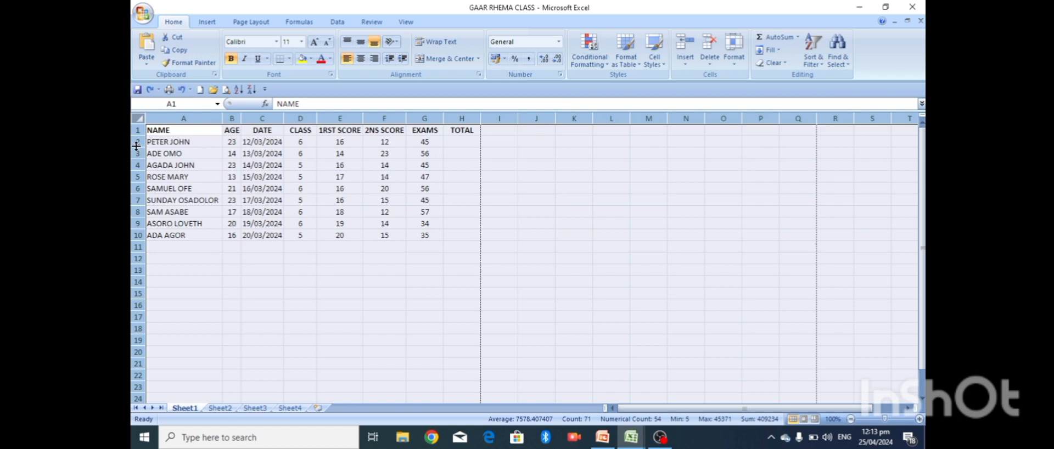
pyautogui.moveTo(136, 145); pyautogui.dragTo(137, 160)
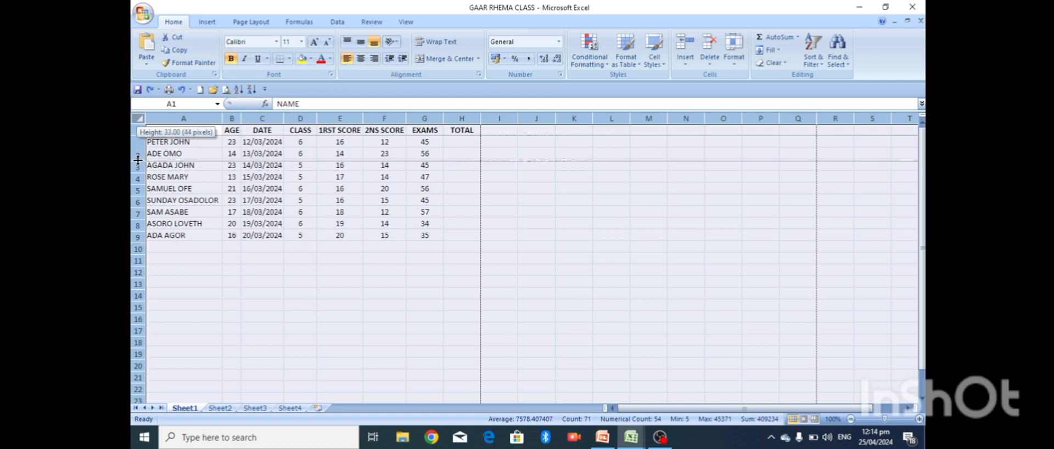
pyautogui.moveTo(138, 159); pyautogui.dragTo(138, 157)
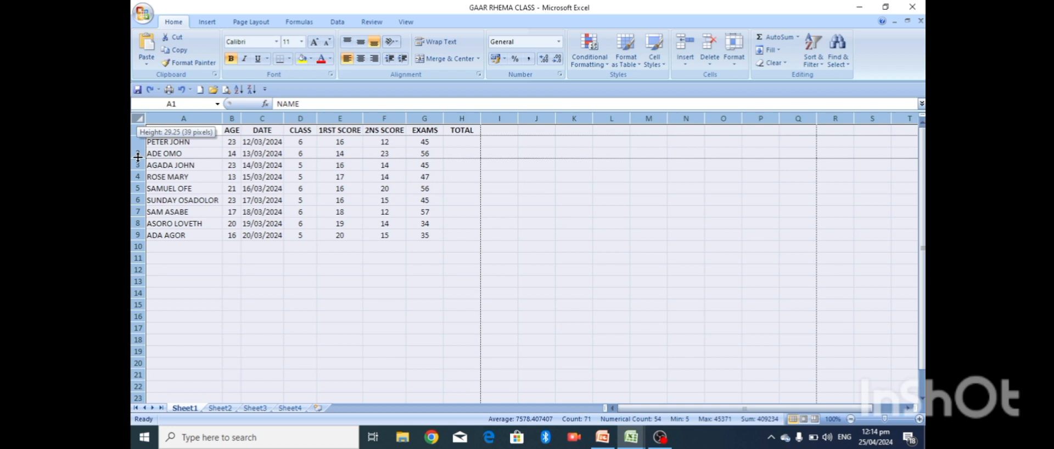
pyautogui.moveTo(138, 157); pyautogui.dragTo(138, 157)
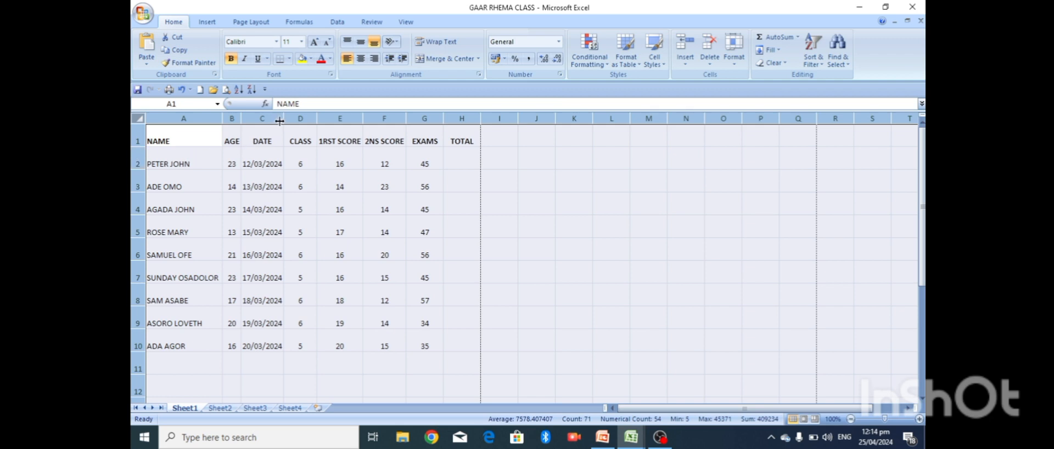
pyautogui.moveTo(283, 118); pyautogui.dragTo(301, 117)
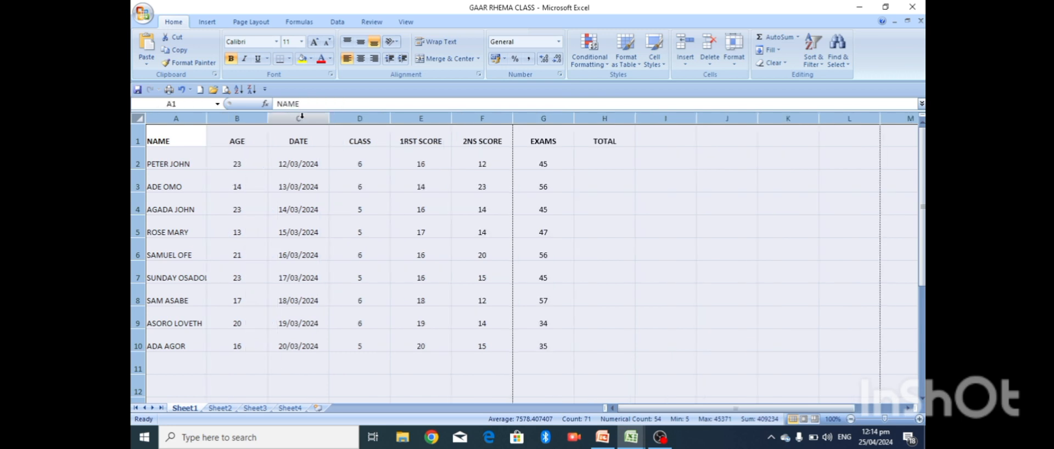
# - Vertically centre the NAME column, then try bottom and middle alignment on the whole sheet
pyautogui.click(600, 174)
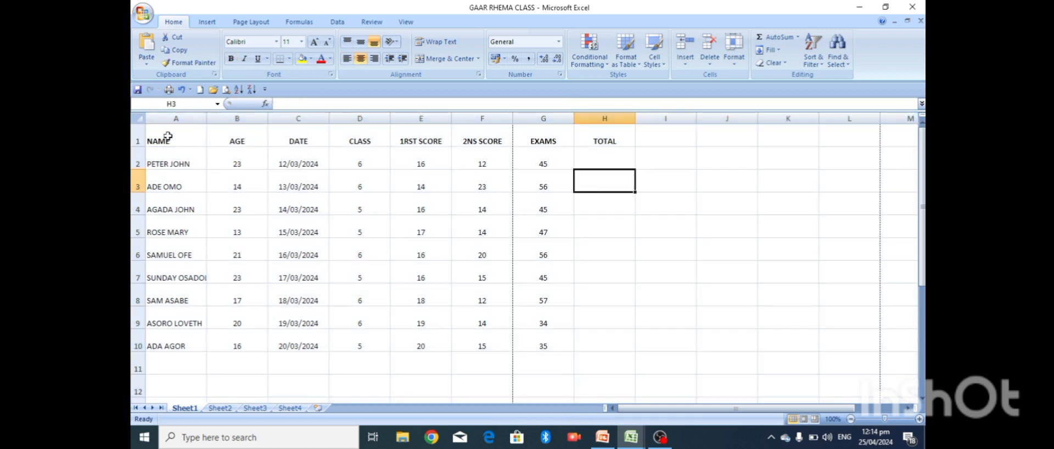
pyautogui.click(169, 118)
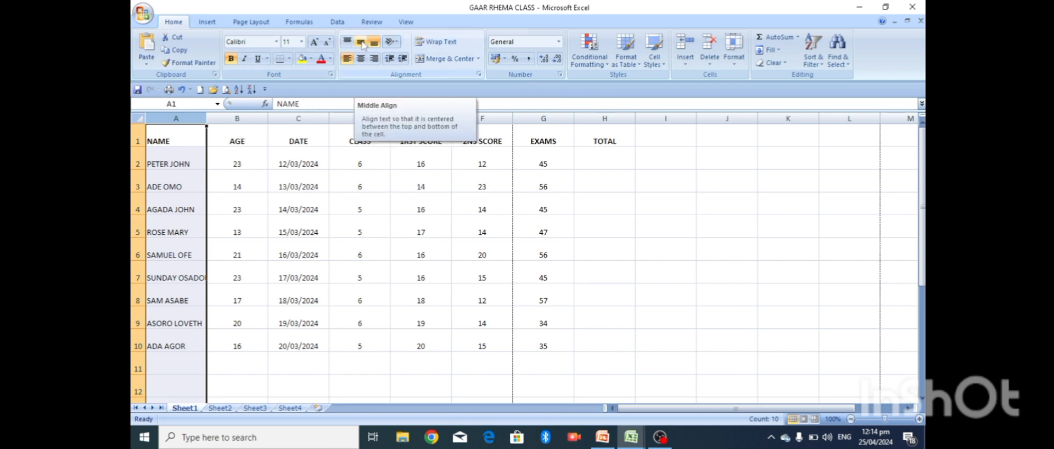
pyautogui.click(360, 42)
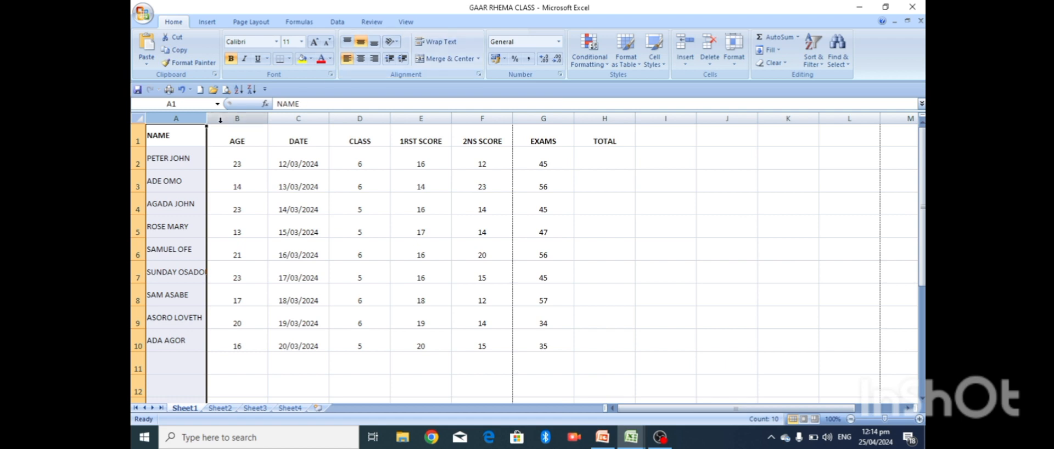
pyautogui.click(136, 139)
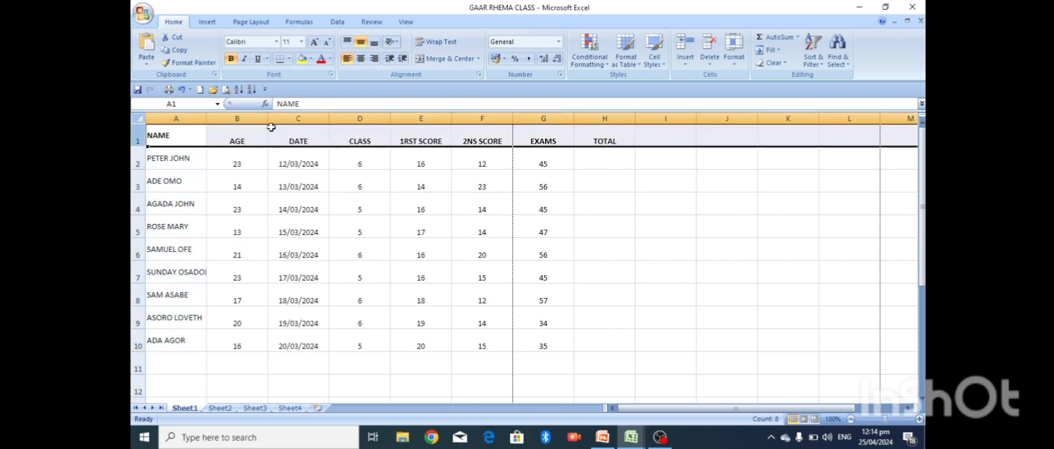
pyautogui.click(139, 119)
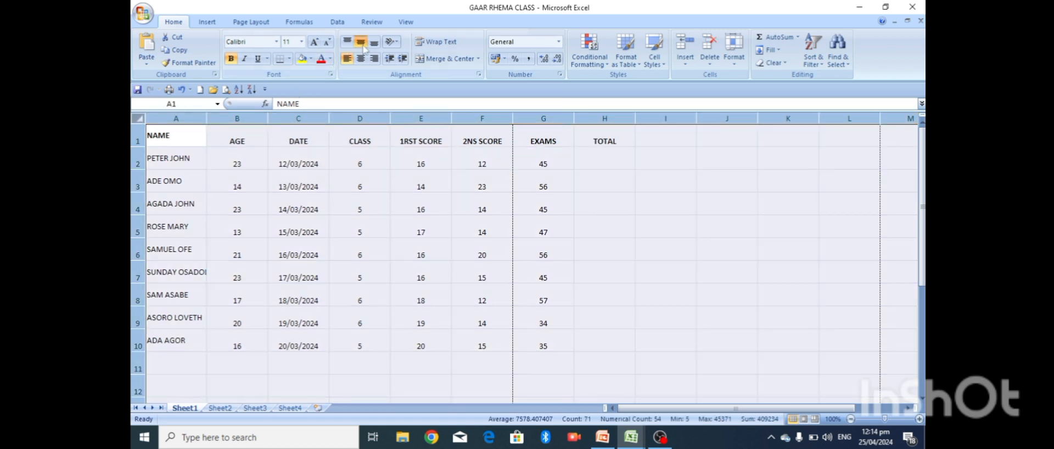
pyautogui.click(373, 43)
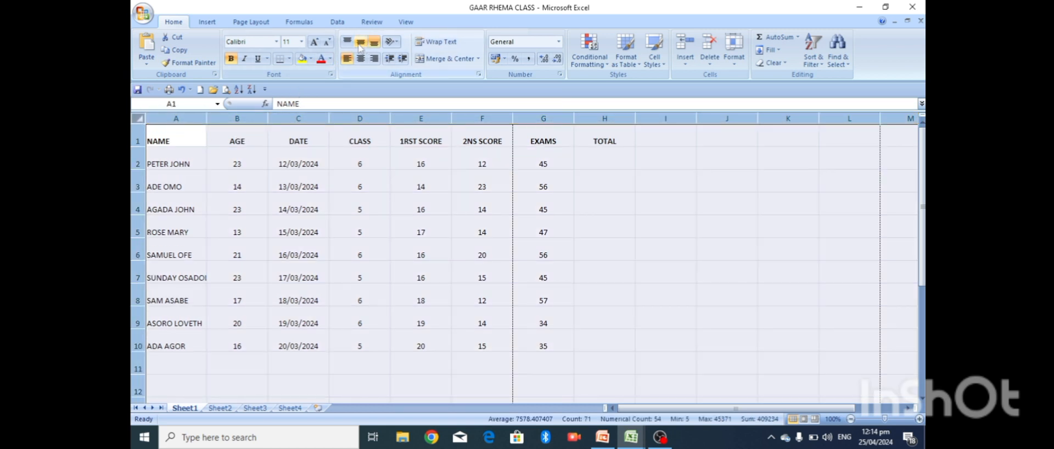
pyautogui.click(360, 44)
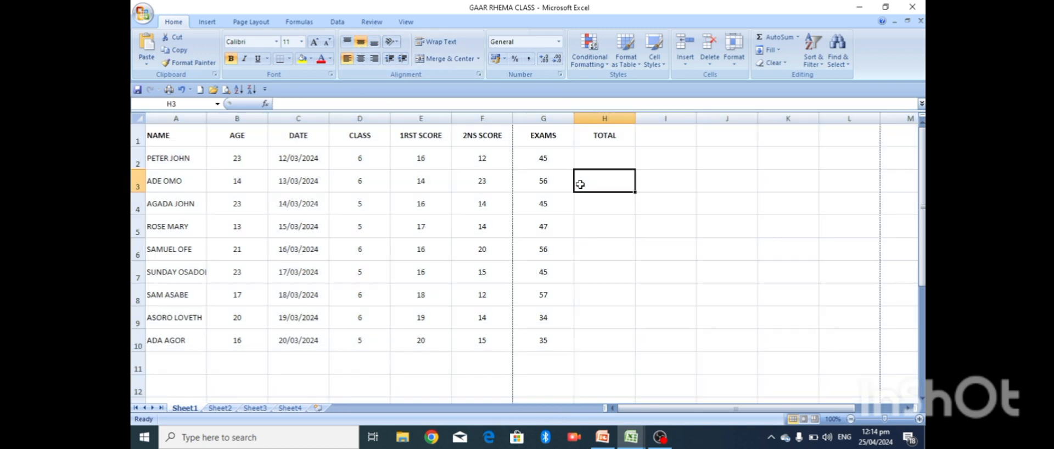
# - After testing bottom and top alignment, settle on Middle Align for all cells
pyautogui.click(580, 184)
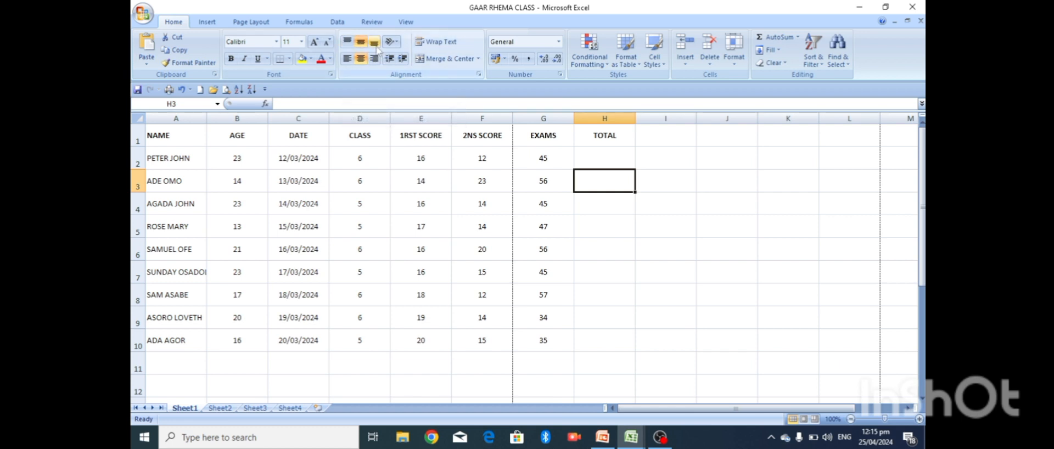
pyautogui.click(377, 48)
pyautogui.click(141, 121)
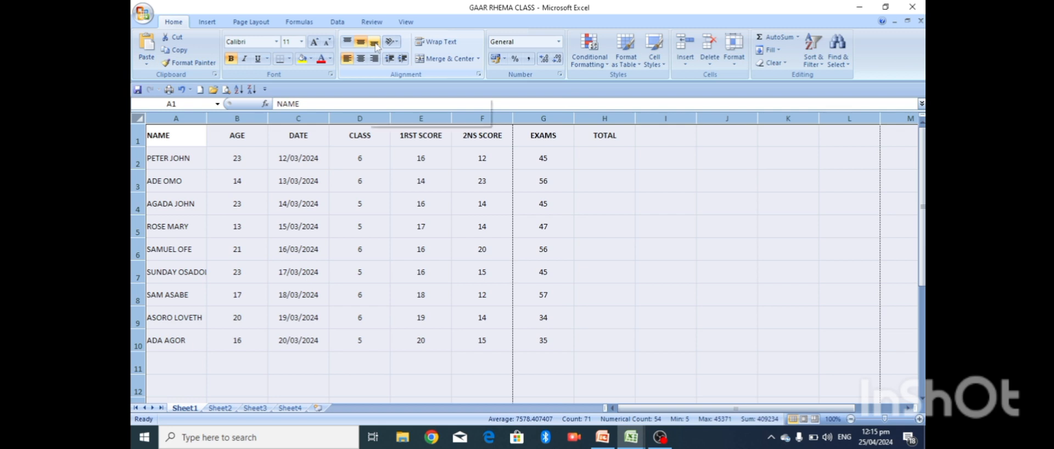
pyautogui.click(360, 44)
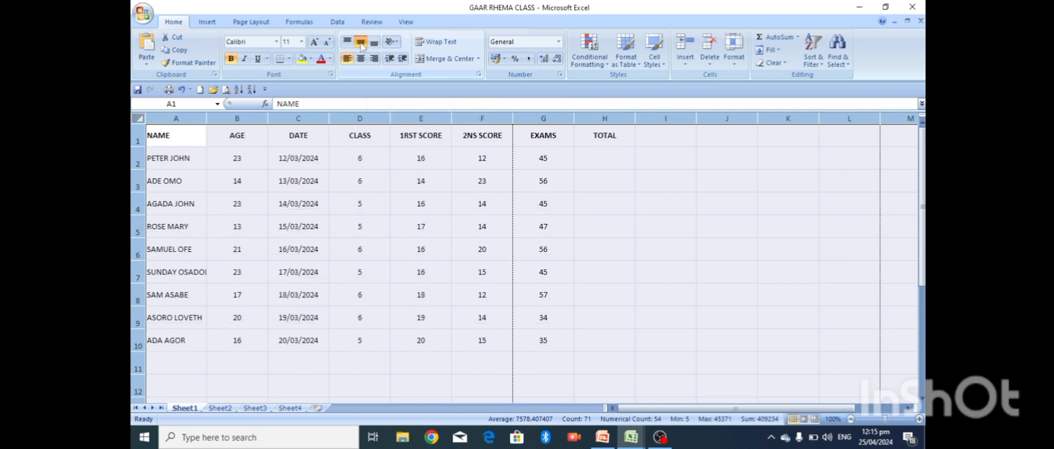
pyautogui.click(347, 41)
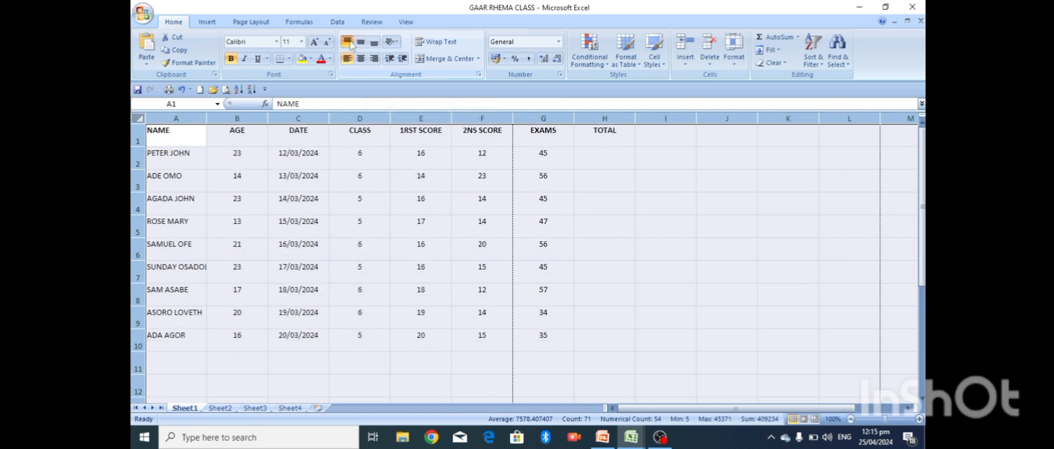
pyautogui.click(361, 44)
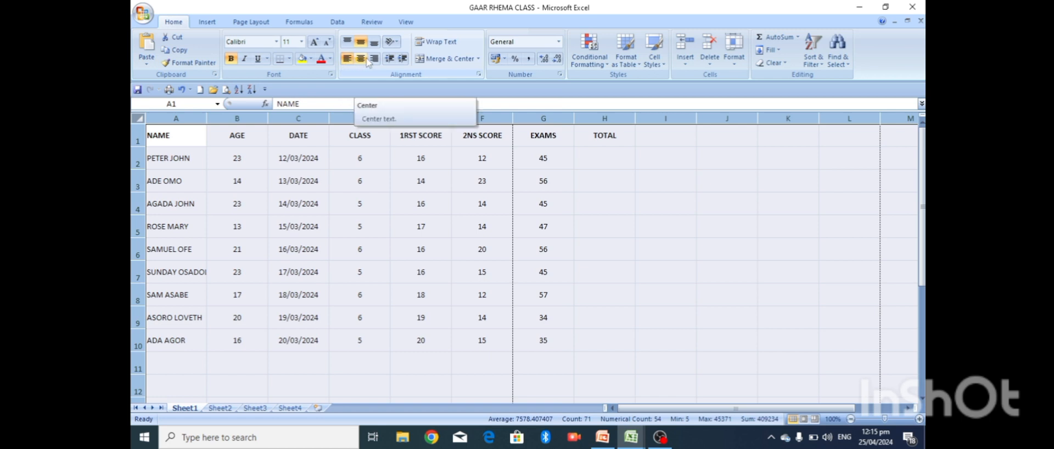
# - Center all sheet text horizontally, briefly trying right alignment first, then deselect onto H3
pyautogui.click(365, 62)
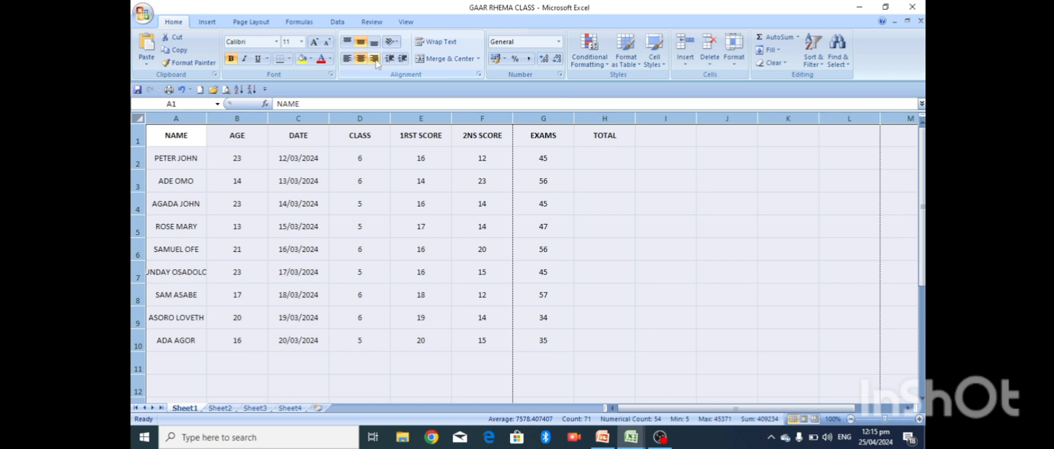
pyautogui.click(374, 59)
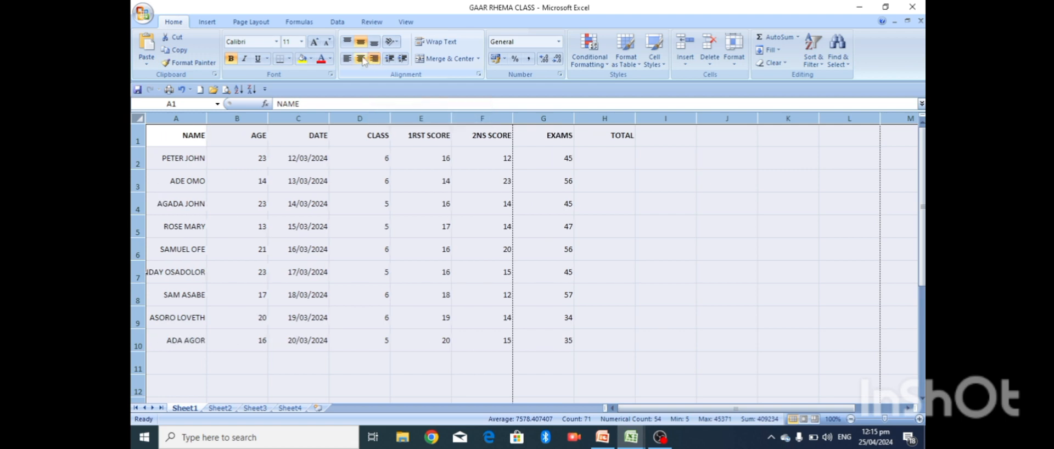
pyautogui.click(361, 59)
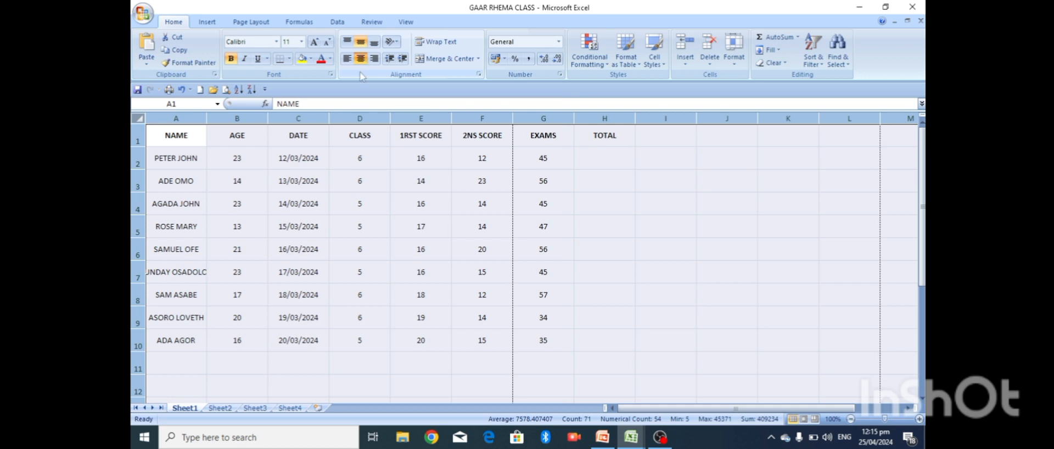
pyautogui.click(614, 181)
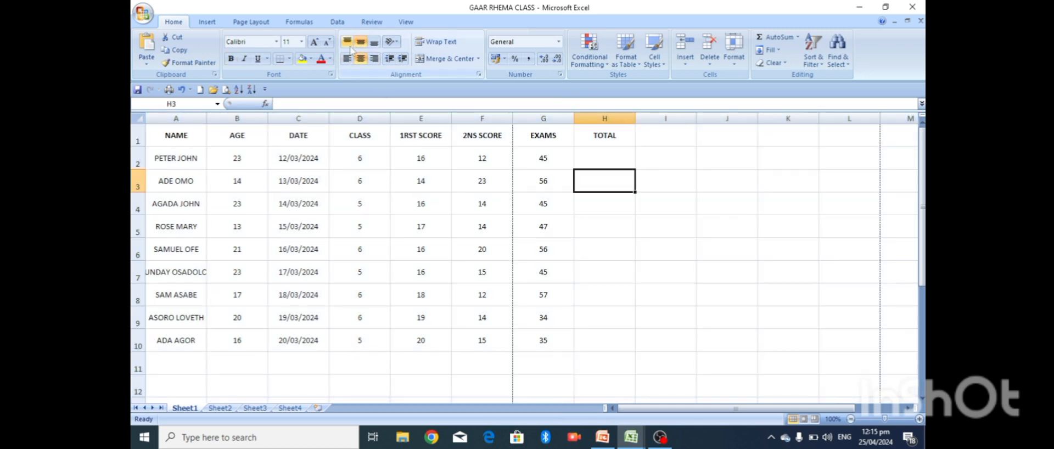
# - Angle the row 1 header labels counterclockwise
pyautogui.click(139, 138)
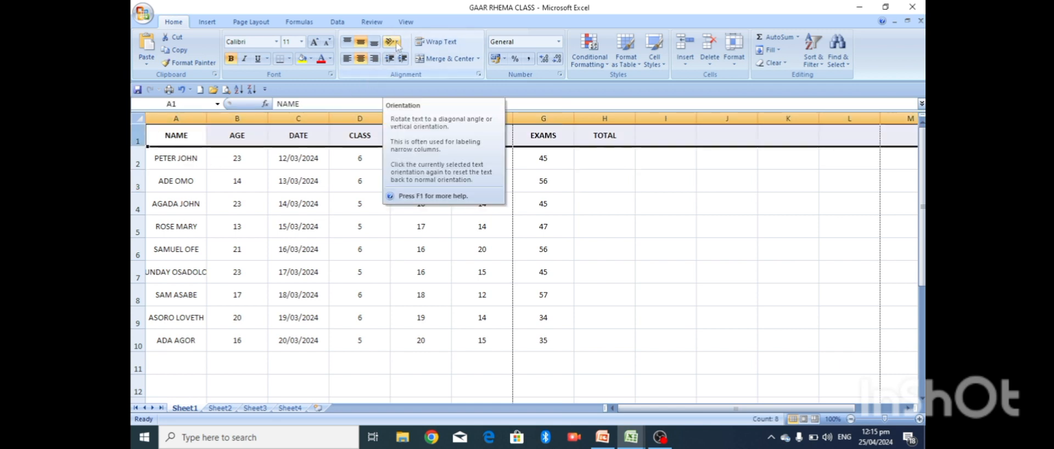
pyautogui.click(395, 42)
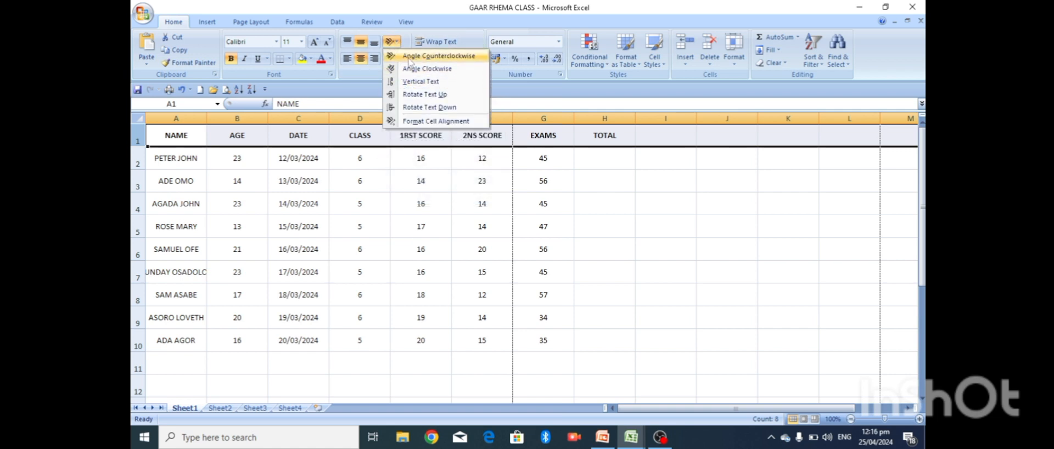
pyautogui.click(416, 57)
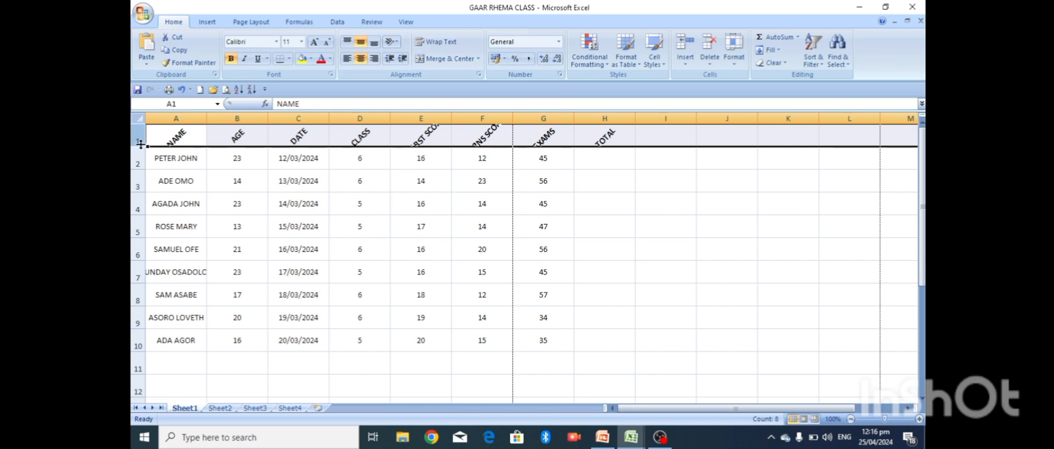
# - Heighten row 1 to about 60.75 so the slanted headers show completely
pyautogui.moveTo(140, 143); pyautogui.dragTo(141, 155)
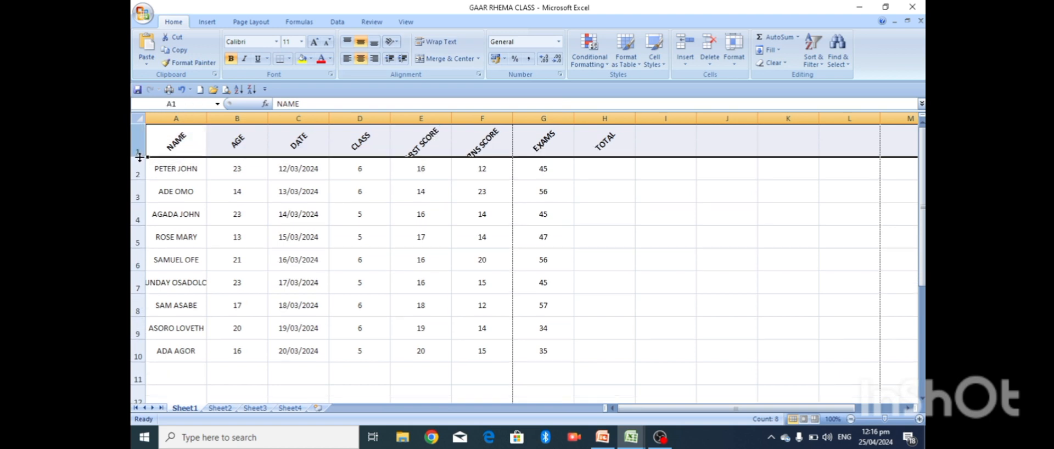
pyautogui.click(138, 165)
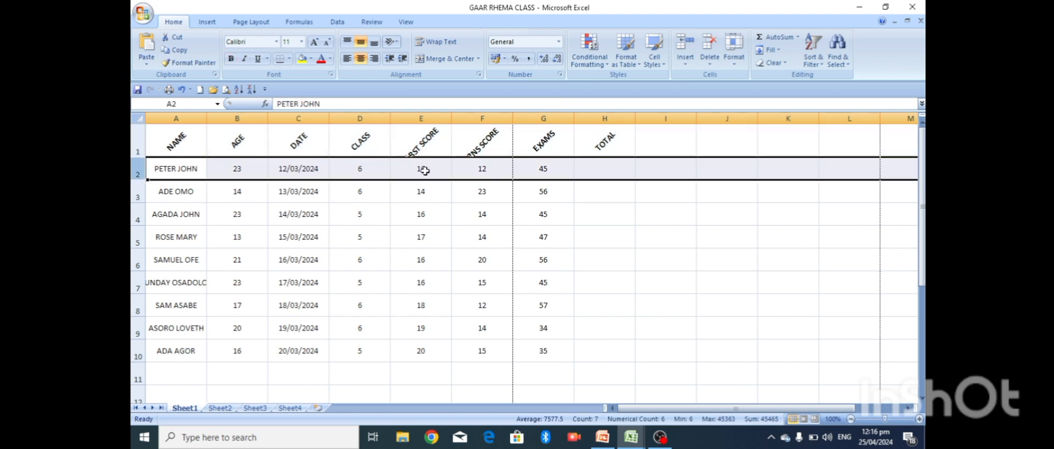
pyautogui.click(575, 204)
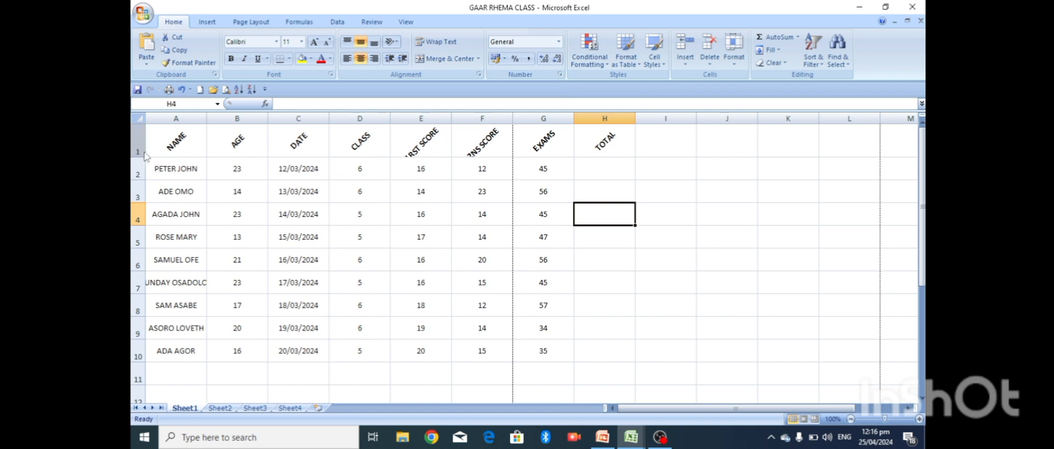
pyautogui.moveTo(143, 155); pyautogui.dragTo(142, 170)
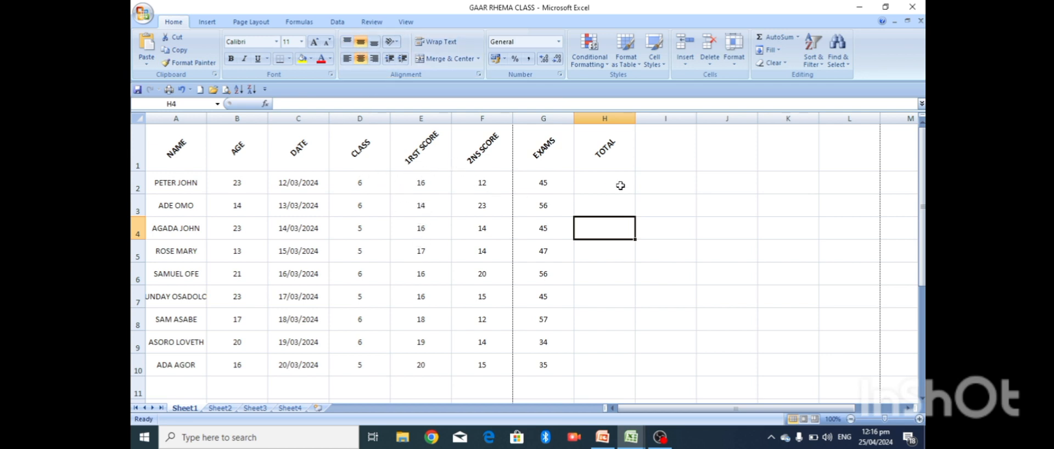
pyautogui.click(659, 149)
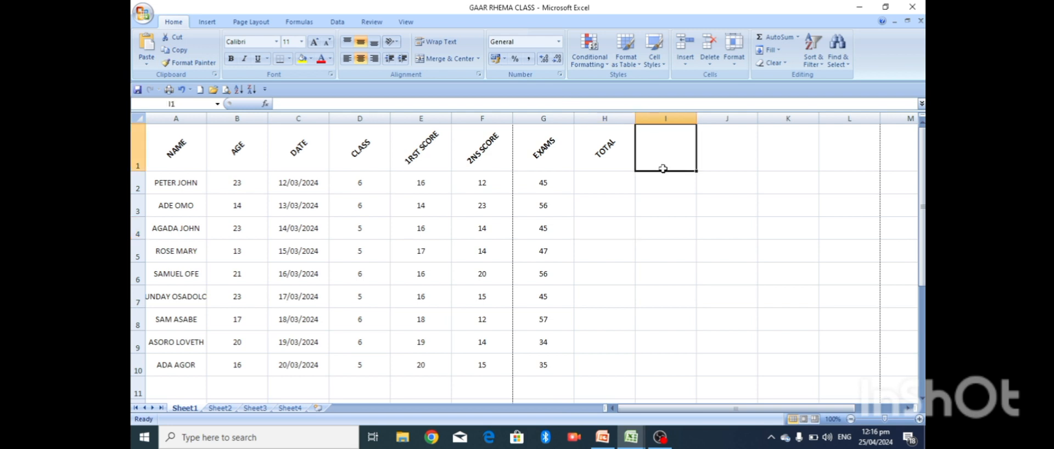
# - Type a test sentence into cell I1, correcting typos along the way
pyautogui.write('go')
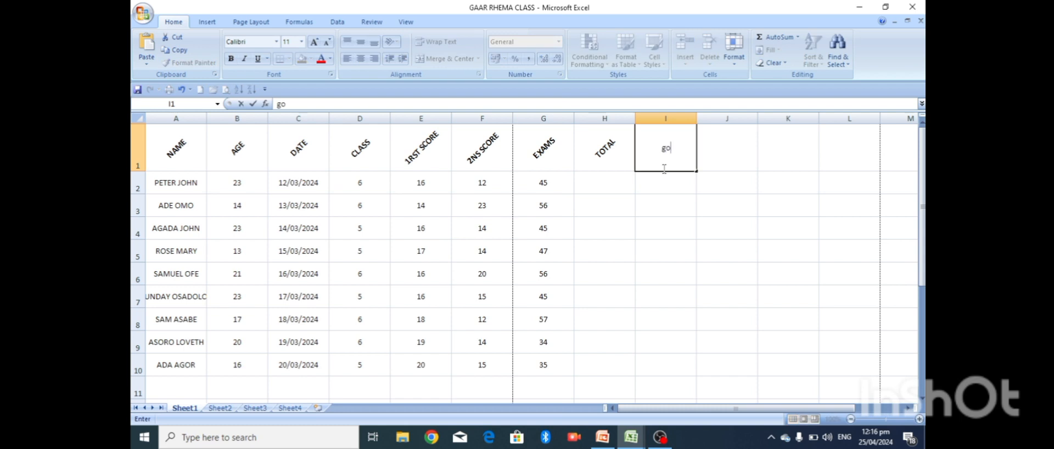
pyautogui.write('odneed')
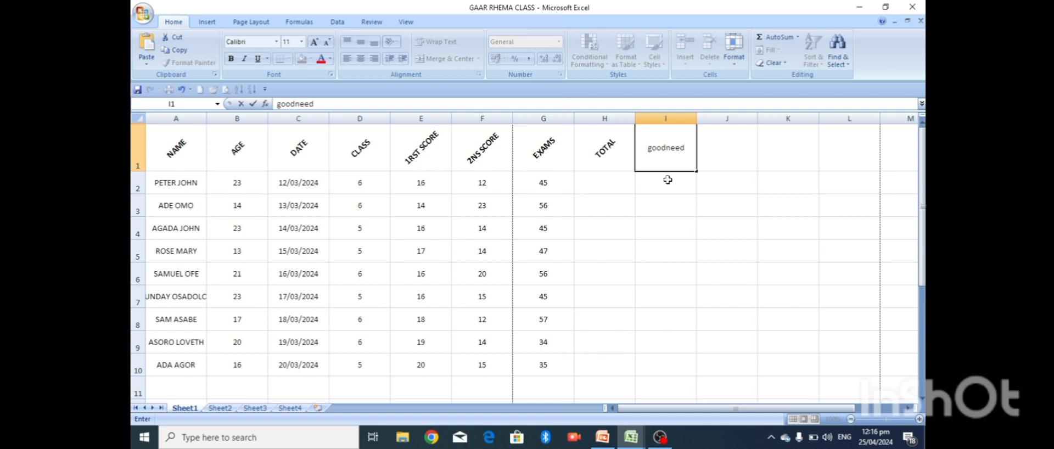
pyautogui.press('BackSpace')
pyautogui.press('BackSpace')
pyautogui.write('ss is a')
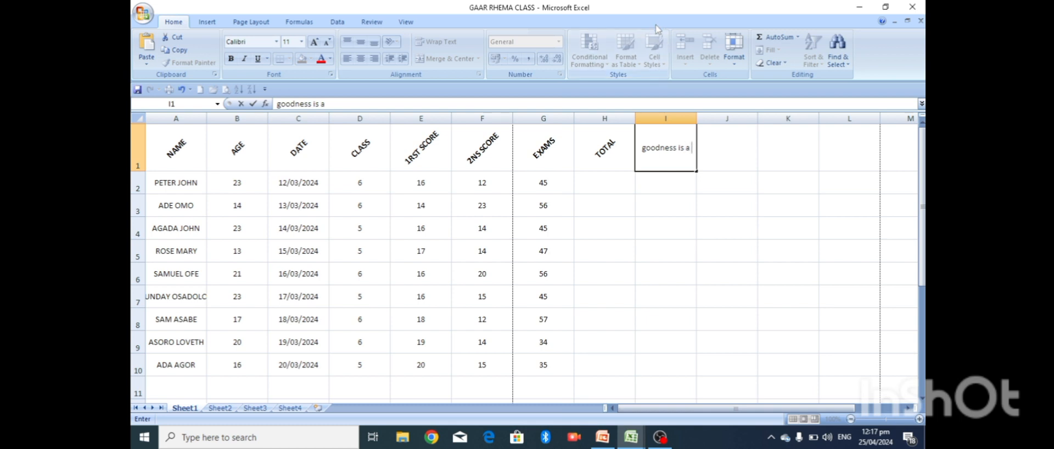
pyautogui.write(' goo')
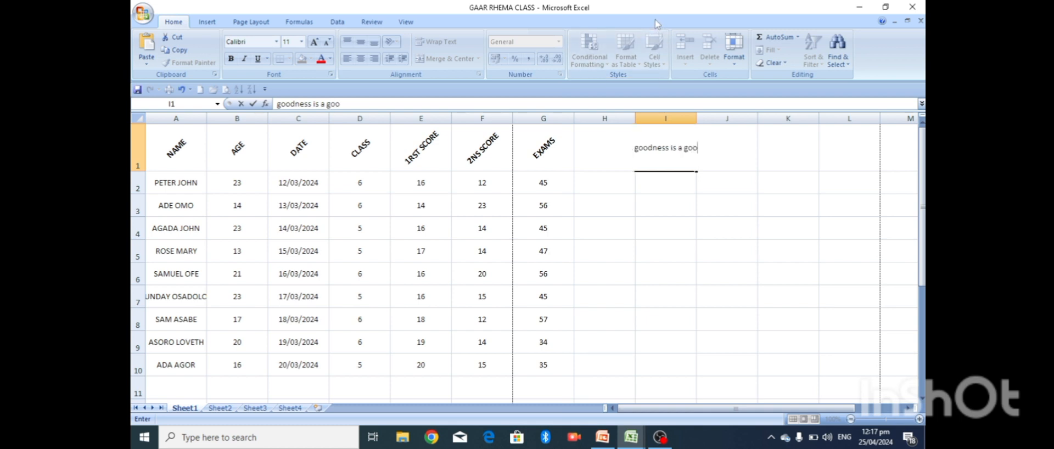
pyautogui.write('gil')
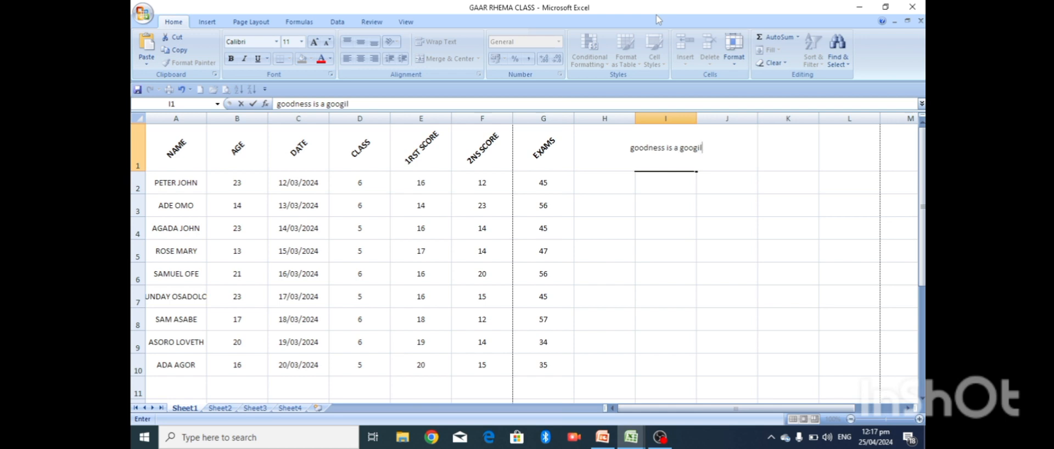
pyautogui.press('BackSpace')
pyautogui.write('rl')
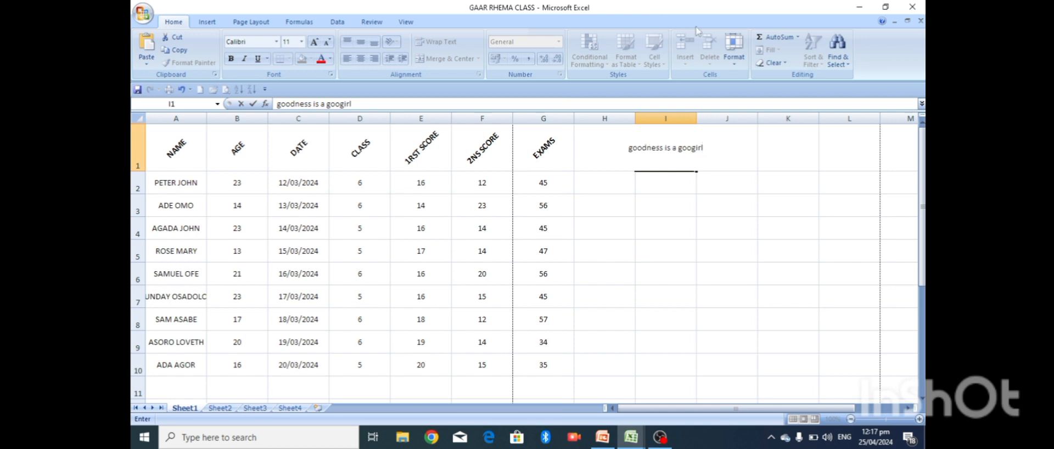
pyautogui.click(718, 183)
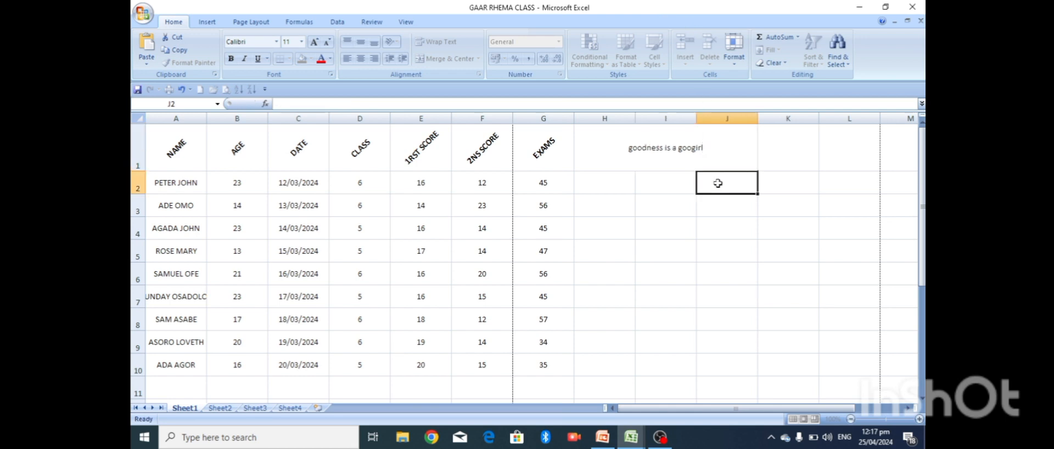
# - Apply Wrap Text to I1, undo and reapply it, then delete the sample sentence
pyautogui.click(685, 138)
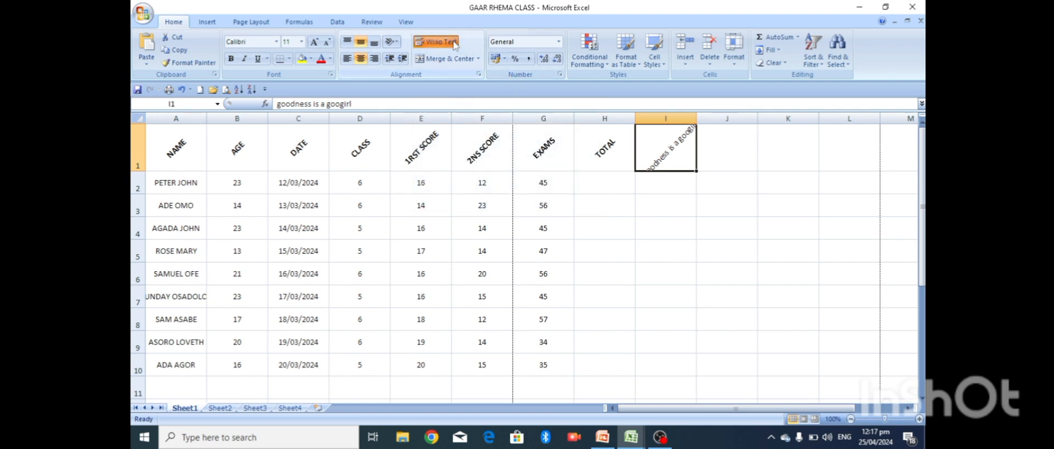
pyautogui.click(435, 41)
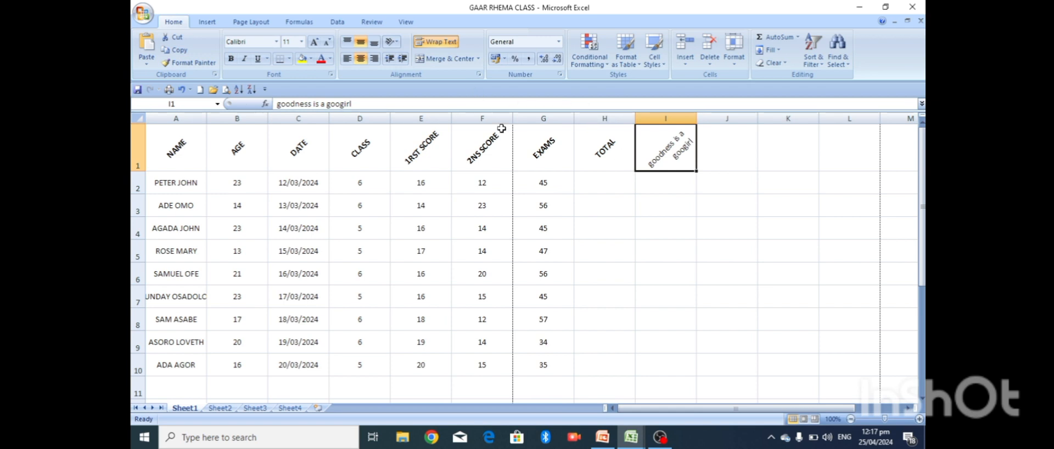
pyautogui.hotkey('ctrl', 'z')
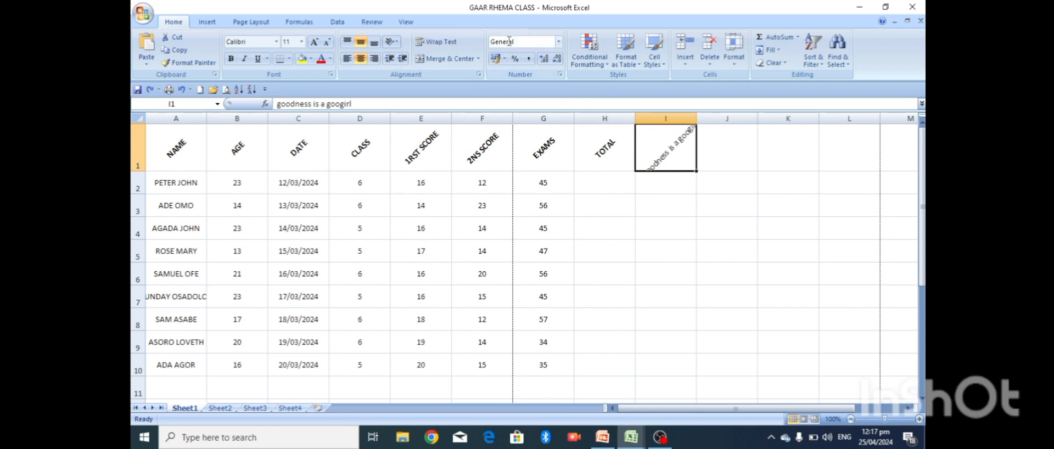
pyautogui.click(454, 46)
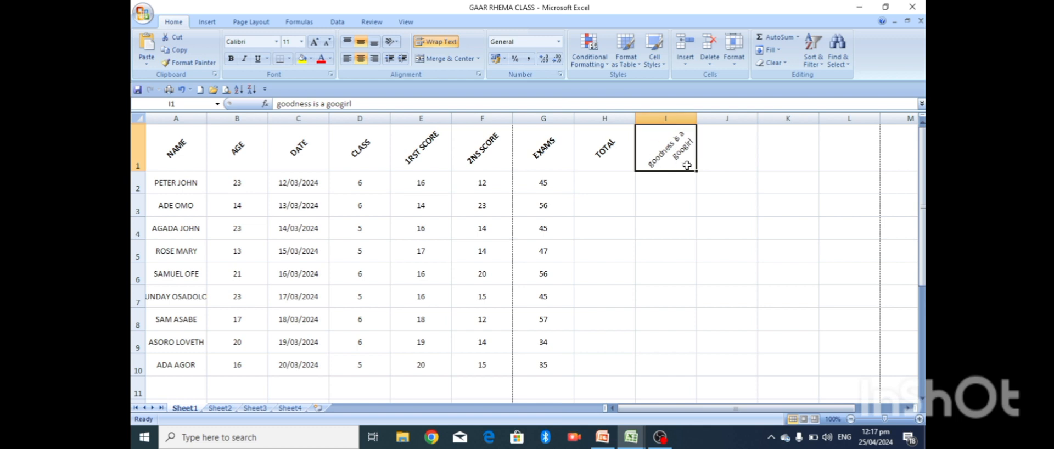
pyautogui.press('Delete')
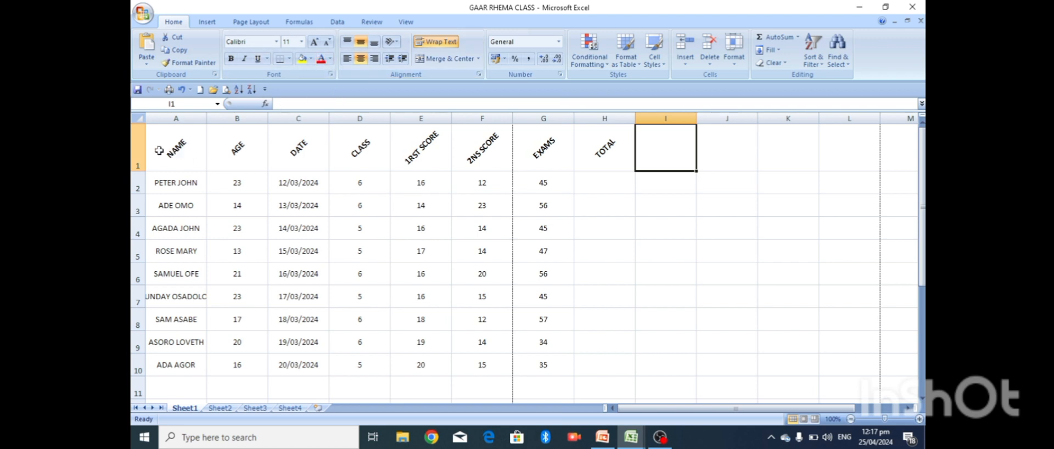
# - Set the header row 1 font to Arial Black
pyautogui.click(142, 148)
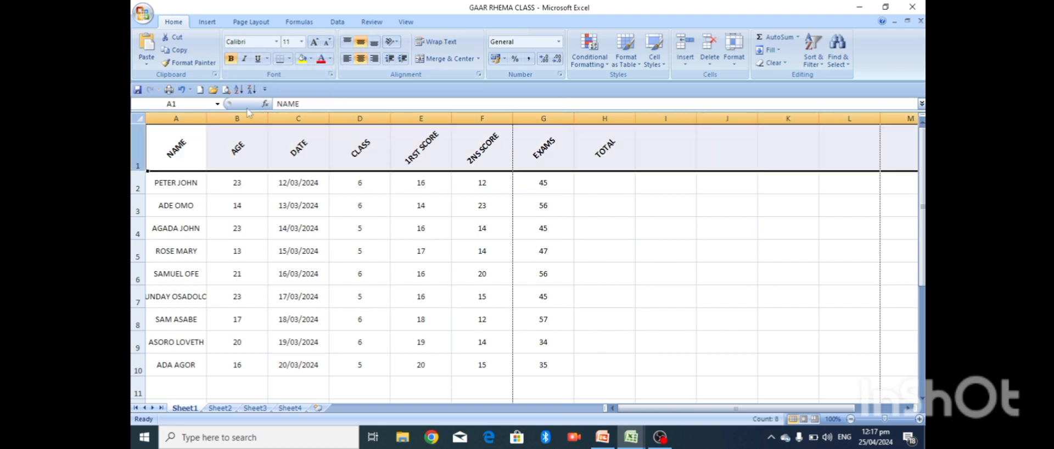
pyautogui.click(277, 42)
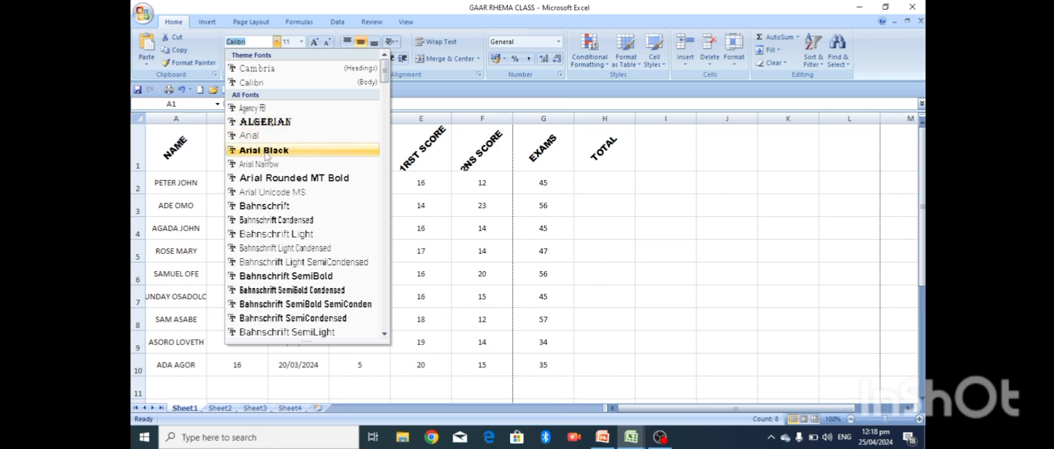
pyautogui.click(266, 151)
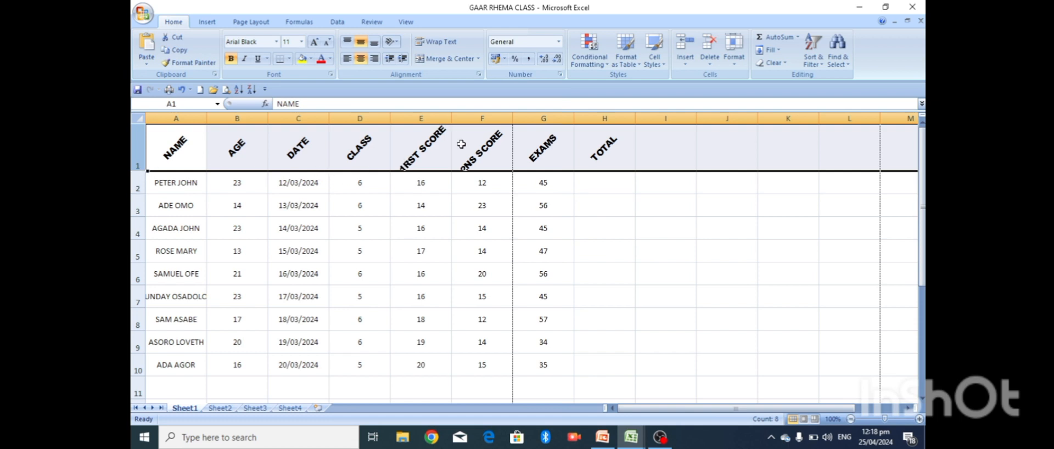
# - Wrap the 1RST SCORE and 2NS SCORE headers in E1:F1 onto two lines
pyautogui.click(424, 144)
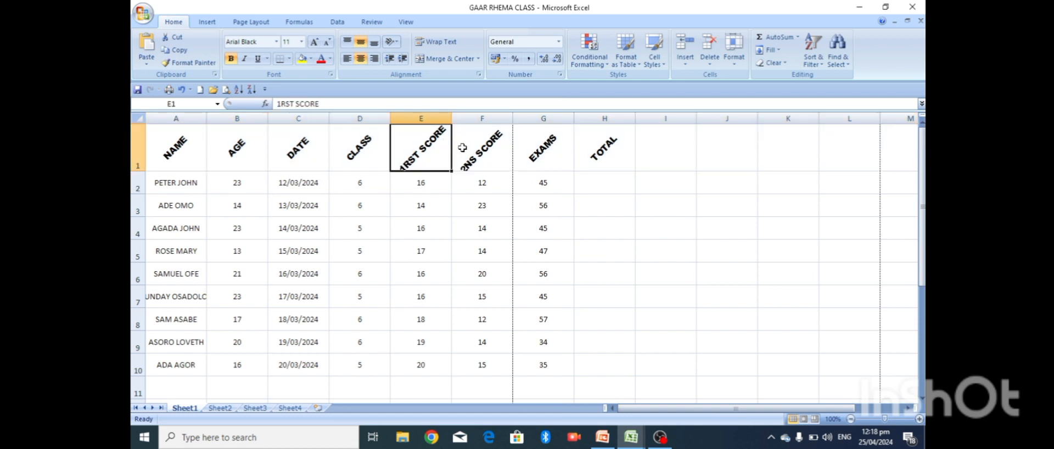
pyautogui.keyDown('shift'); pyautogui.click(462, 147); pyautogui.keyUp('shift')
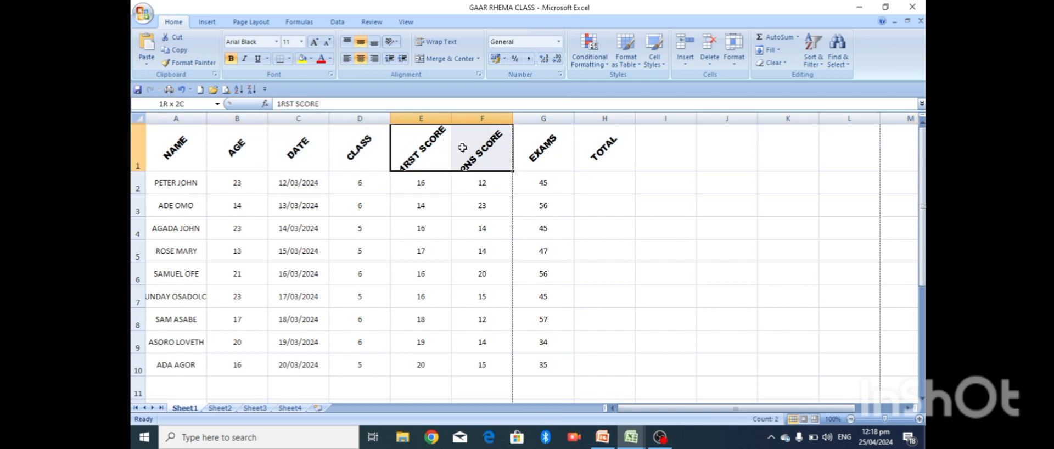
pyautogui.click(453, 43)
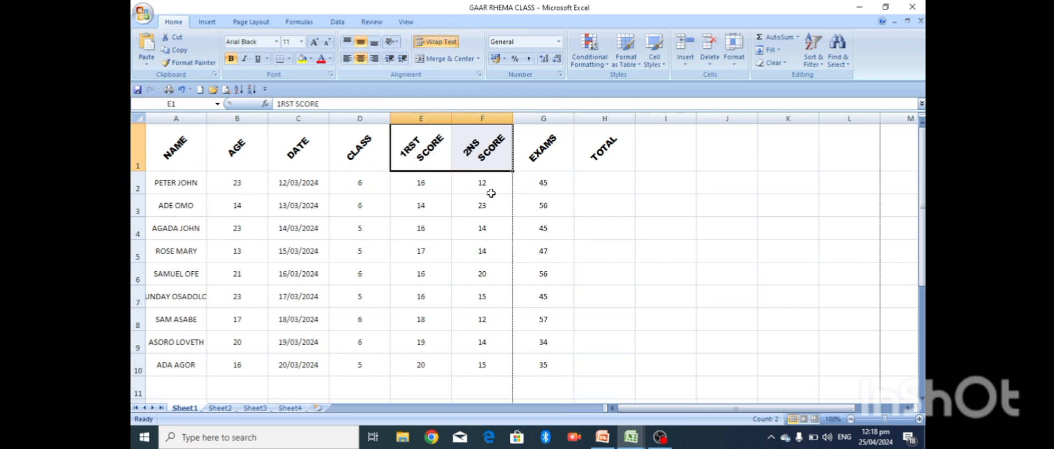
pyautogui.click(586, 216)
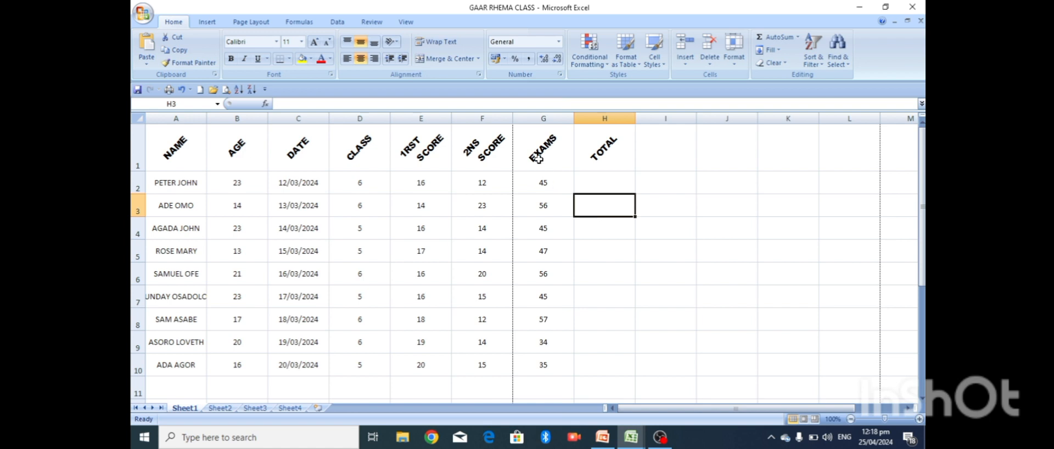
# - Correct the F1 header from 2NS SCORE to 2Nd SCORE, then switch to PowerPoint
pyautogui.doubleClick(481, 143)
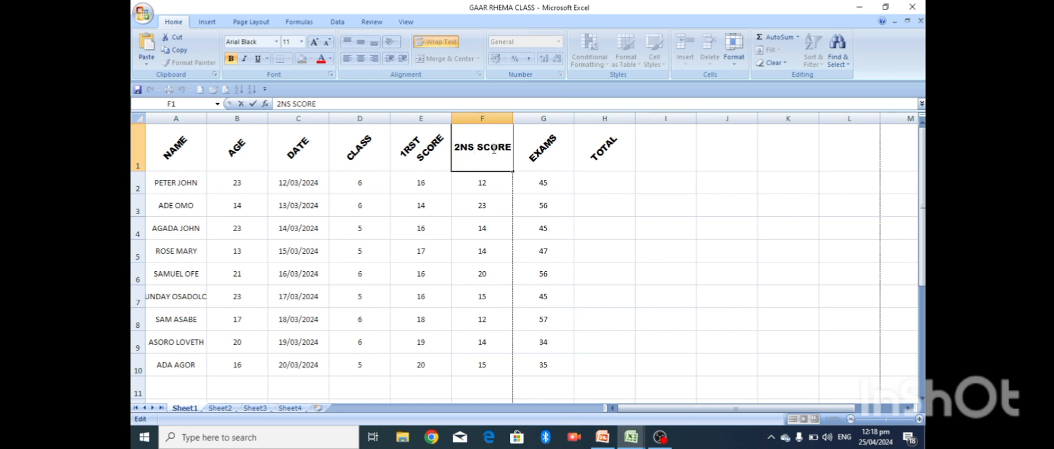
pyautogui.press('BackSpace')
pyautogui.write('d')
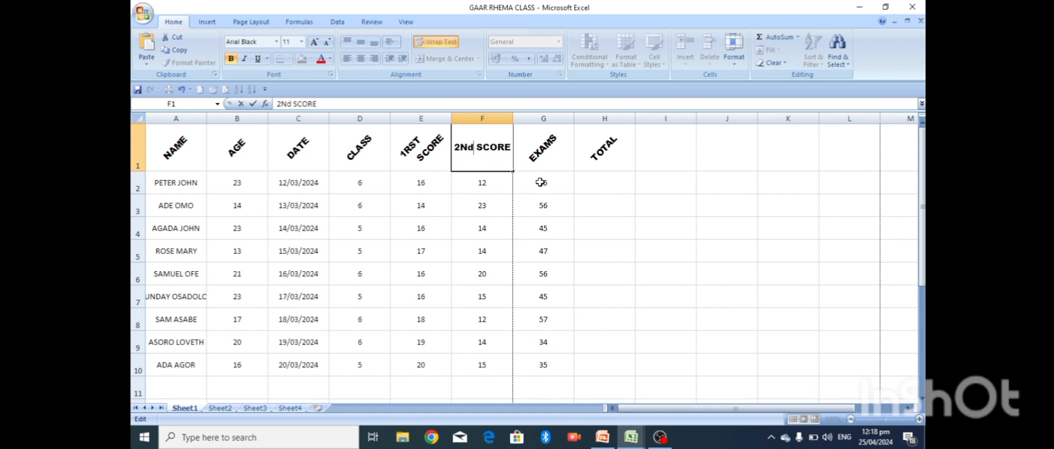
pyautogui.click(564, 188)
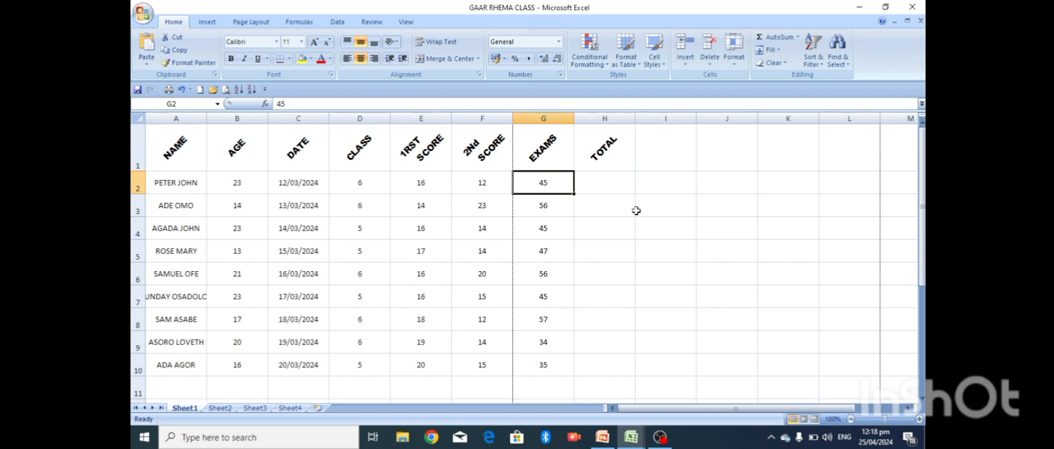
pyautogui.click(607, 437)
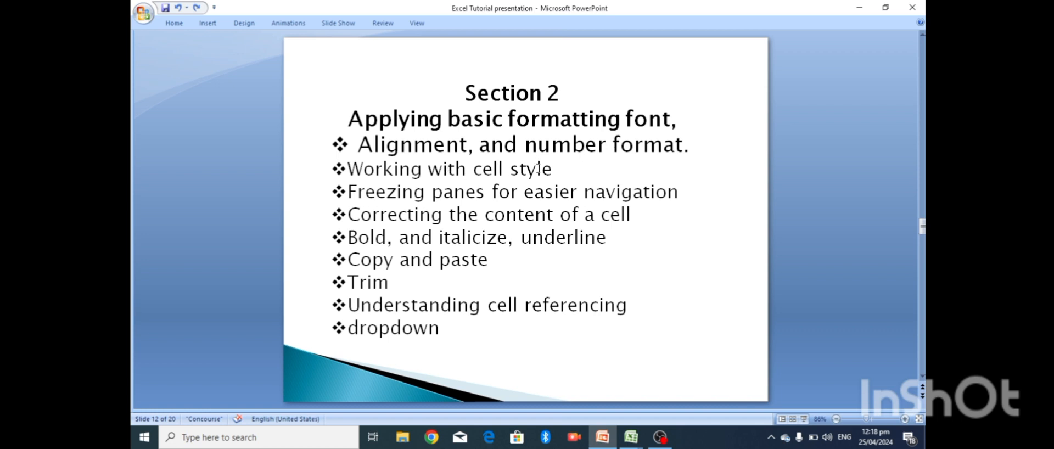
# - Bring the GAAR RHEMA CLASS workbook back from the Excel taskbar previews
pyautogui.click(631, 442)
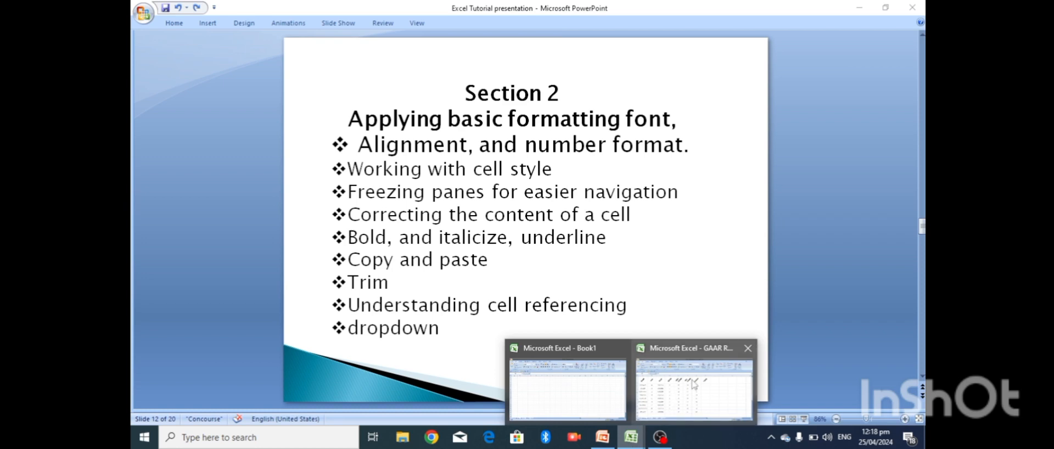
pyautogui.click(694, 384)
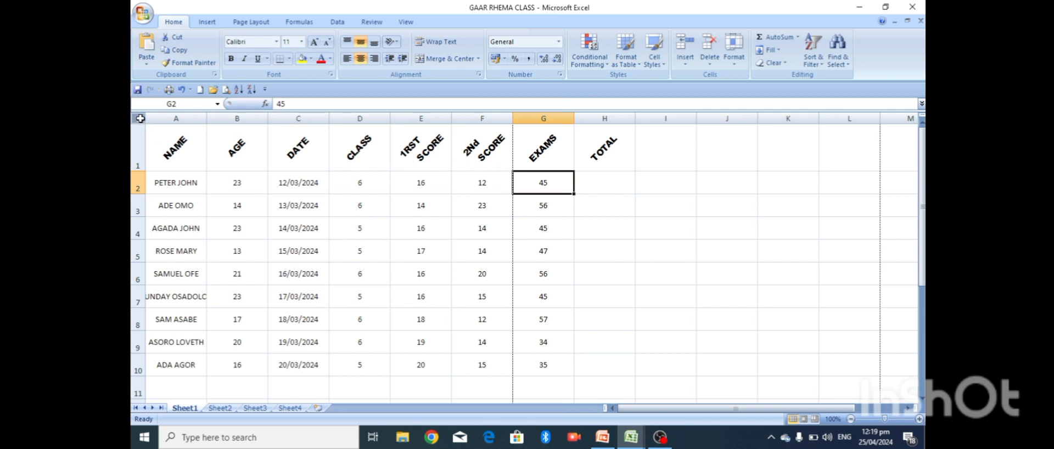
# - Select A1:H10 and apply the 40% - Accent5 cell style
pyautogui.click(154, 132)
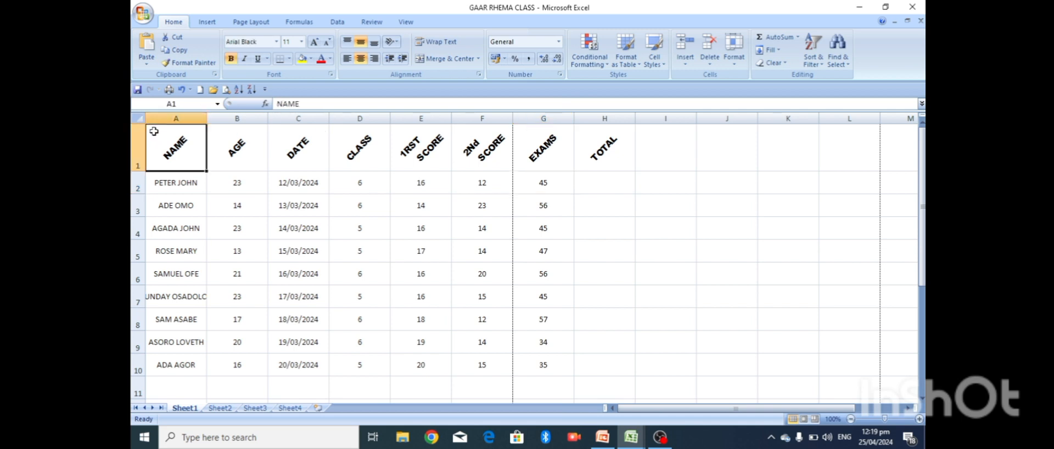
pyautogui.hotkey('shift', 'Right')
pyautogui.hotkey('shift', 'Right')
pyautogui.hotkey('shift', 'Right')
pyautogui.hotkey('shift', 'Right')
pyautogui.hotkey('shift', 'Right')
pyautogui.hotkey('shift', 'Right')
pyautogui.hotkey('shift', 'Right')
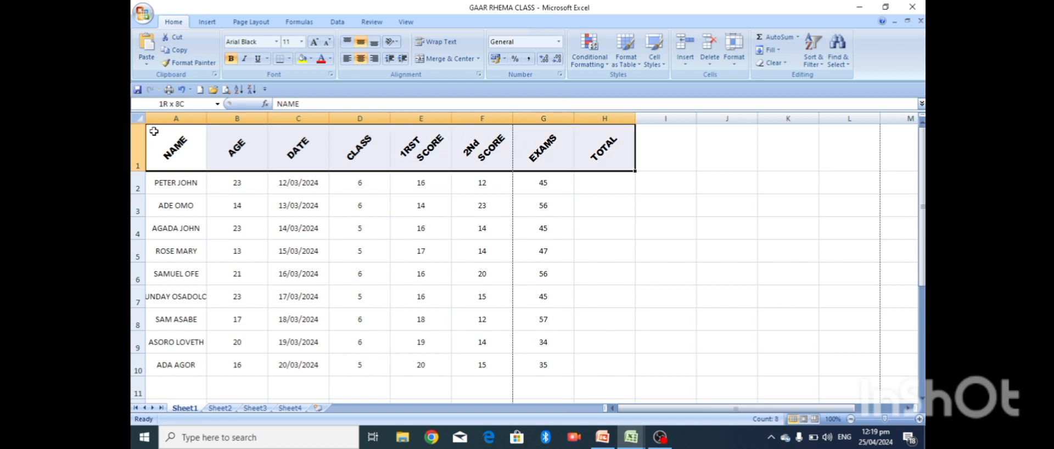
pyautogui.hotkey('shift', 'Down')
pyautogui.hotkey('ctrl', 'shift', 'Down')
pyautogui.hotkey('shift', 'Down')
pyautogui.hotkey('shift', 'Down')
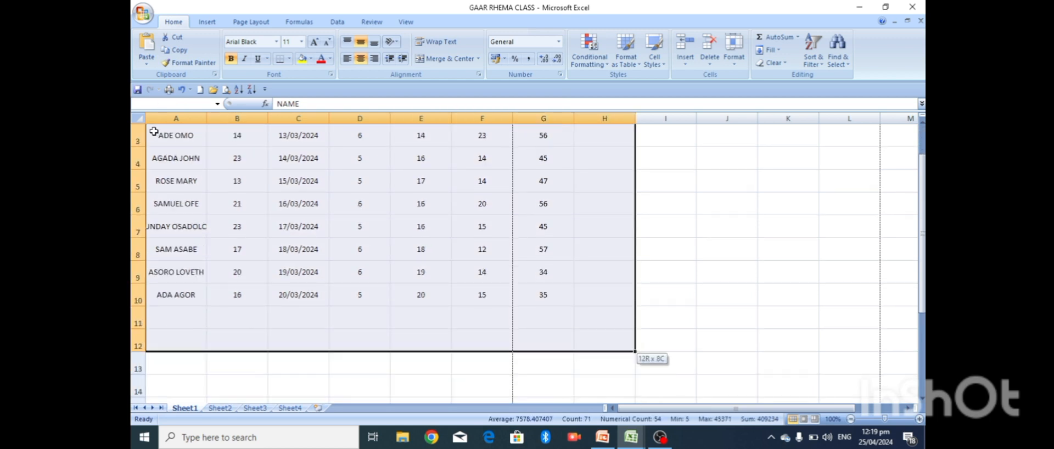
pyautogui.hotkey('shift', 'Up')
pyautogui.hotkey('shift', 'Up')
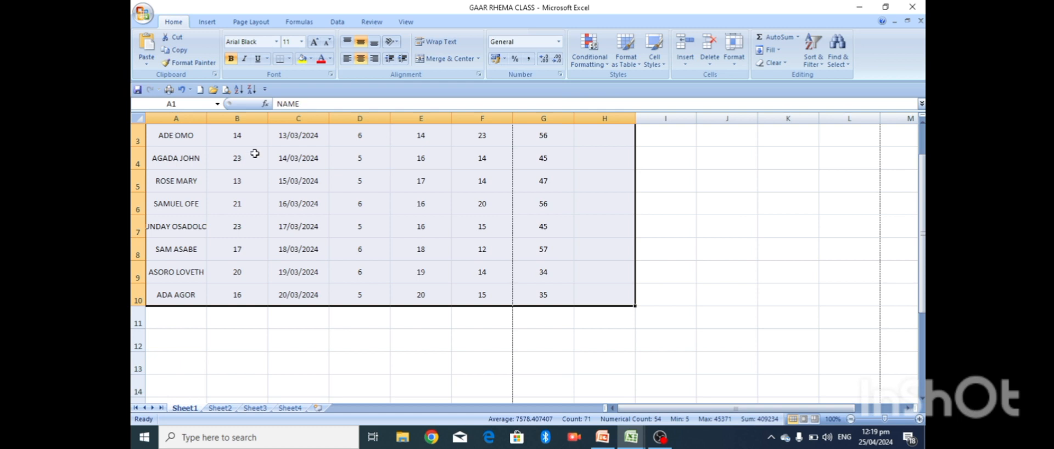
pyautogui.click(664, 68)
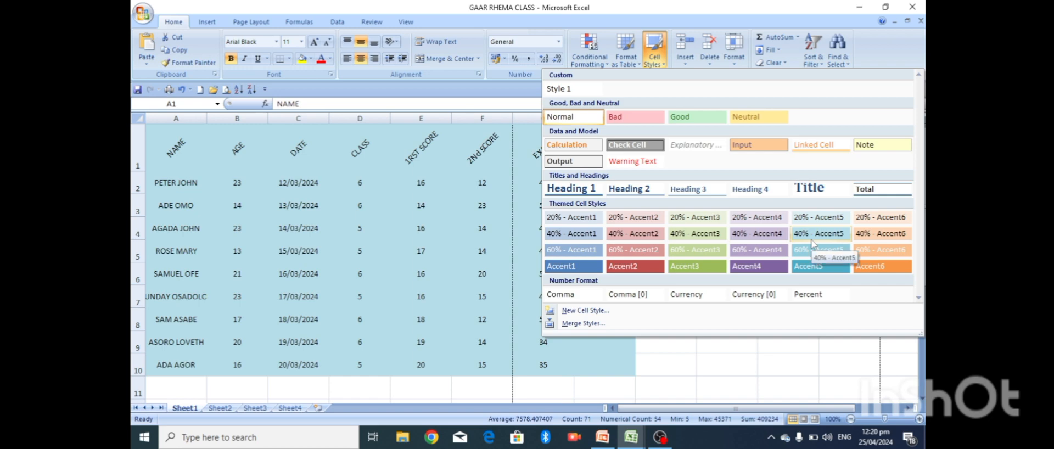
pyautogui.click(811, 242)
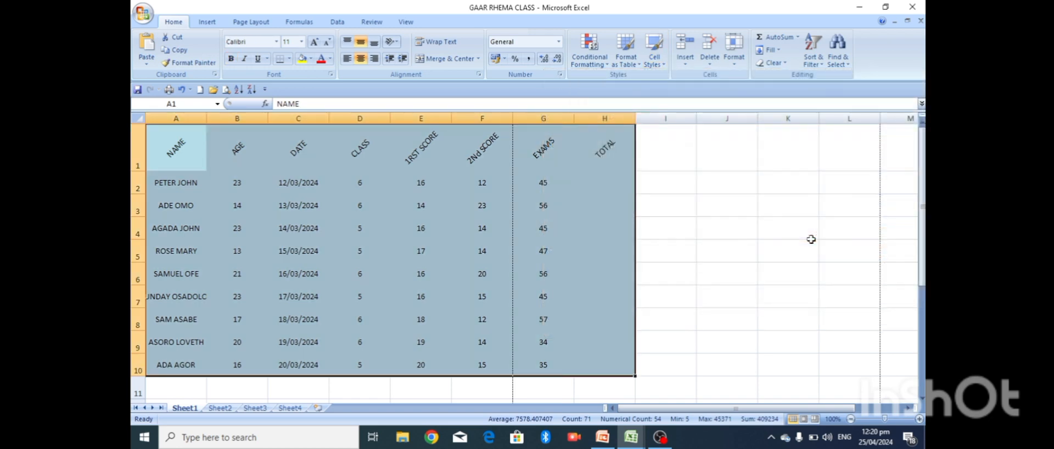
pyautogui.click(710, 223)
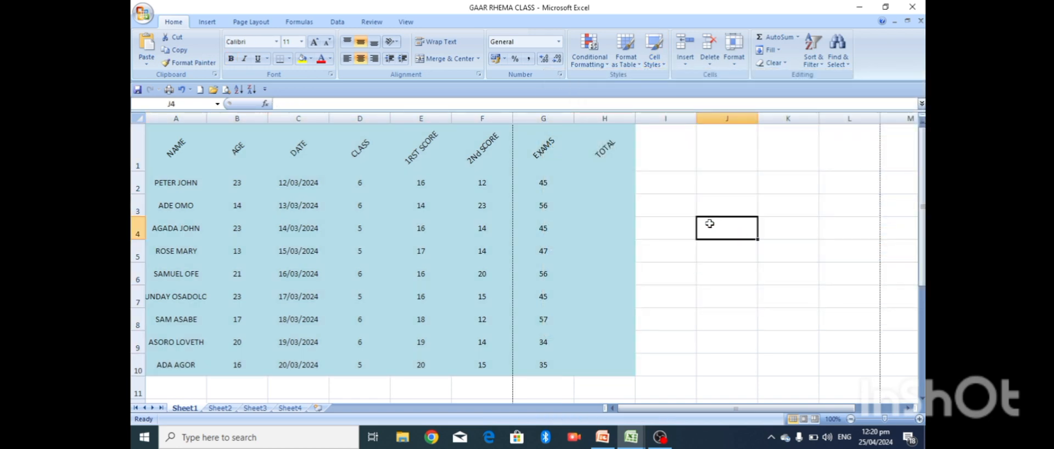
pyautogui.press('Up')
pyautogui.press('Up')
pyautogui.press('Up')
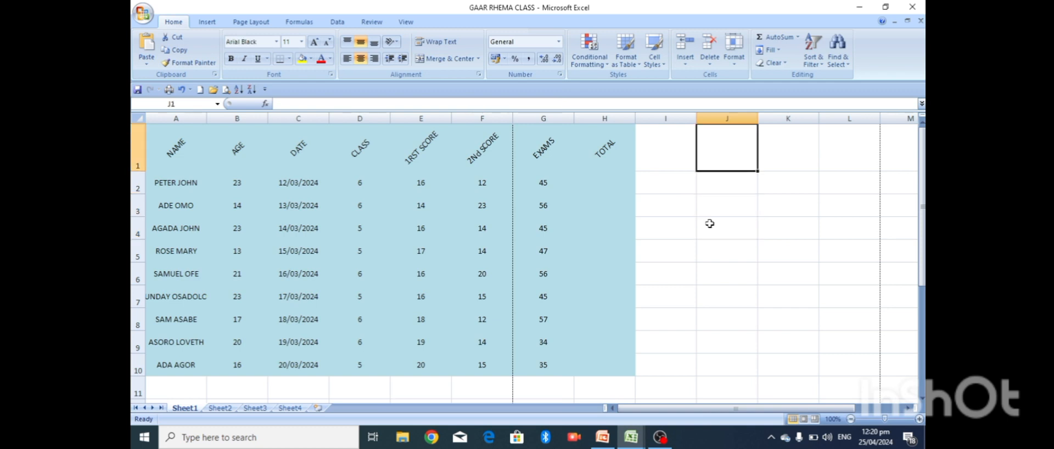
pyautogui.press('Down')
pyautogui.press('Down')
pyautogui.press('Down')
pyautogui.press('Down')
pyautogui.press('Down')
pyautogui.press('Down')
pyautogui.press('Down')
pyautogui.press('Down')
pyautogui.press('Down')
pyautogui.press('Down')
pyautogui.press('Down')
pyautogui.press('Down')
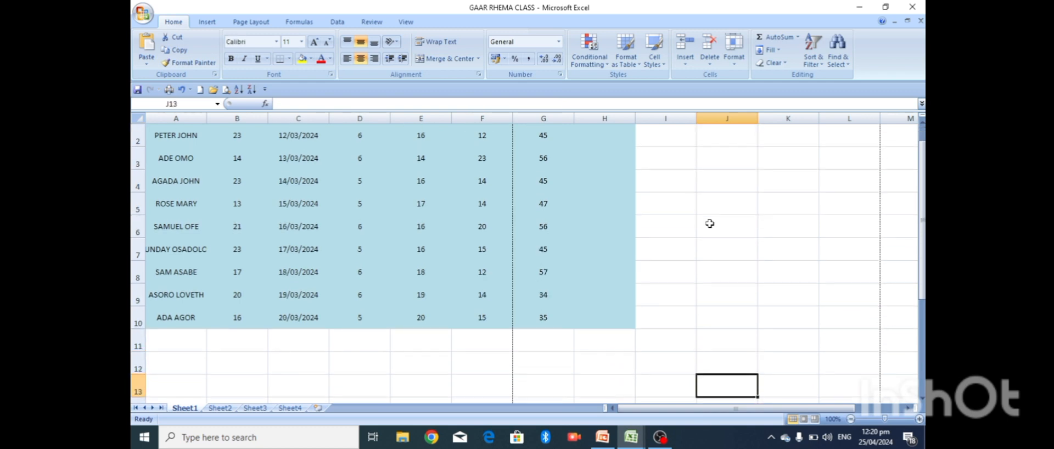
pyautogui.press('Up')
pyautogui.press('Up')
pyautogui.press('Up')
pyautogui.press('Up')
pyautogui.press('Up')
pyautogui.press('Up')
pyautogui.press('Up')
pyautogui.press('Up')
pyautogui.press('Up')
pyautogui.press('Up')
pyautogui.press('Up')
pyautogui.press('Up')
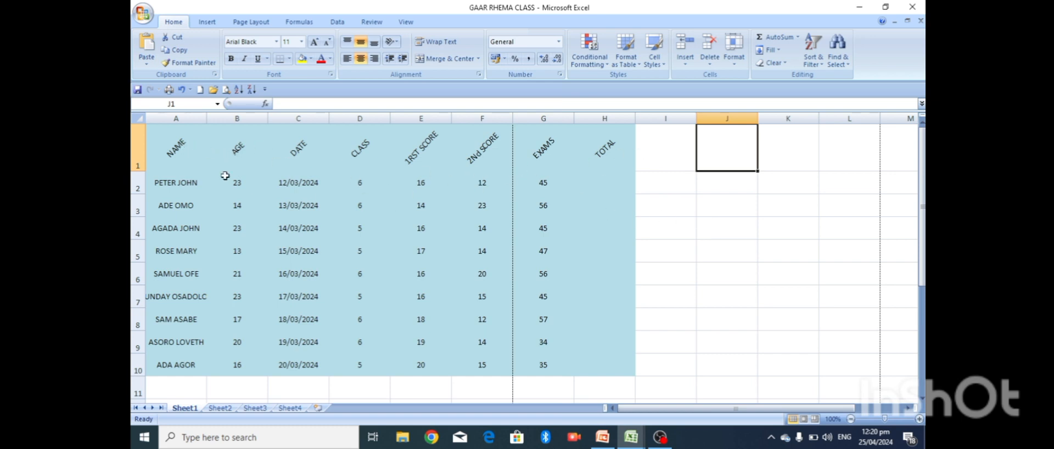
pyautogui.click(155, 133)
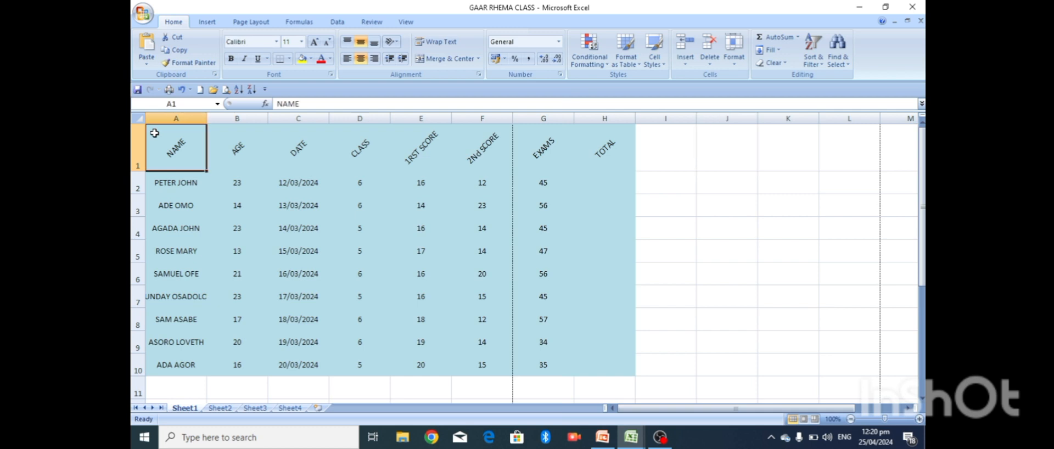
pyautogui.hotkey('shift', 'Right')
pyautogui.hotkey('shift', 'Right')
pyautogui.hotkey('shift', 'Right')
pyautogui.hotkey('shift', 'Right')
pyautogui.hotkey('shift', 'Right')
pyautogui.hotkey('shift', 'Right')
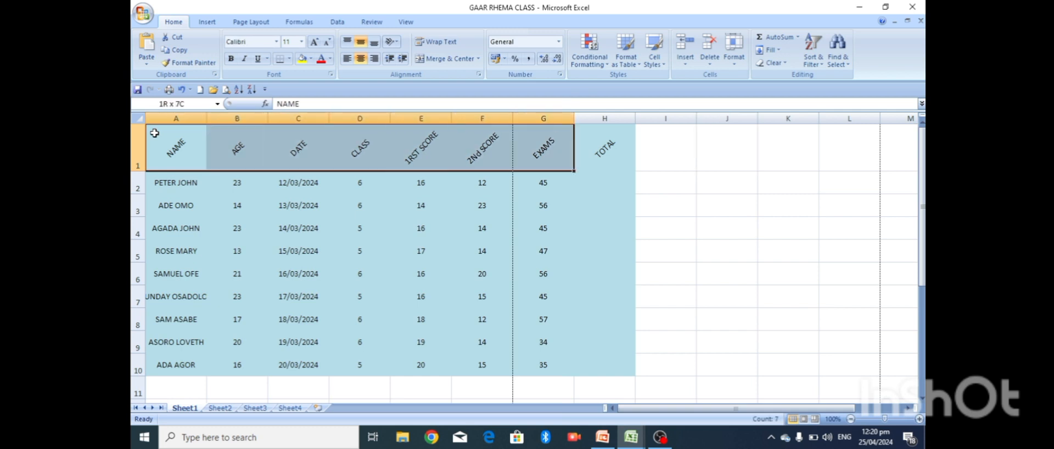
pyautogui.hotkey('shift', 'Right')
pyautogui.hotkey('shift', 'Down')
pyautogui.hotkey('shift', 'Down')
pyautogui.hotkey('shift', 'Down')
pyautogui.hotkey('shift', 'Down')
pyautogui.hotkey('shift', 'Down')
pyautogui.hotkey('shift', 'Down')
pyautogui.hotkey('shift', 'Down')
pyautogui.hotkey('shift', 'Down')
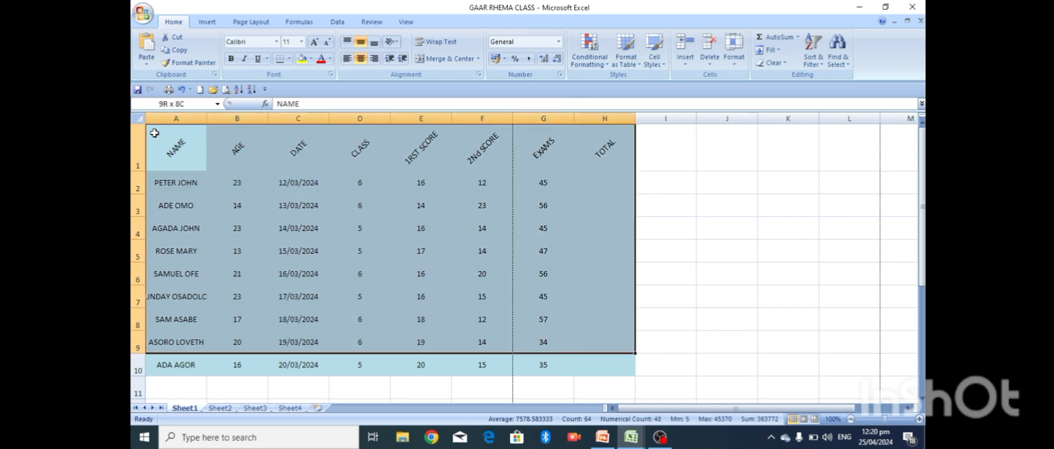
pyautogui.hotkey('shift', 'Down')
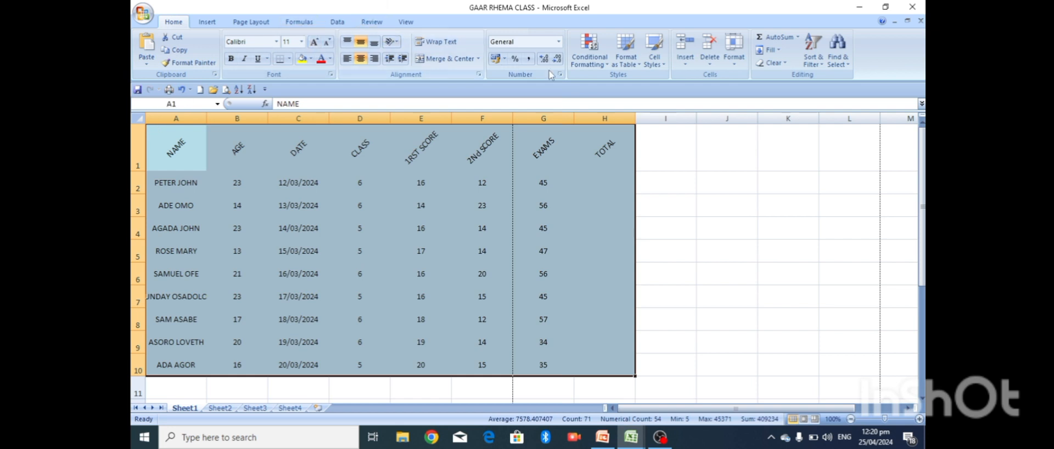
# - Apply the Heading 1 cell style to header row 1 of the student table
pyautogui.click(655, 55)
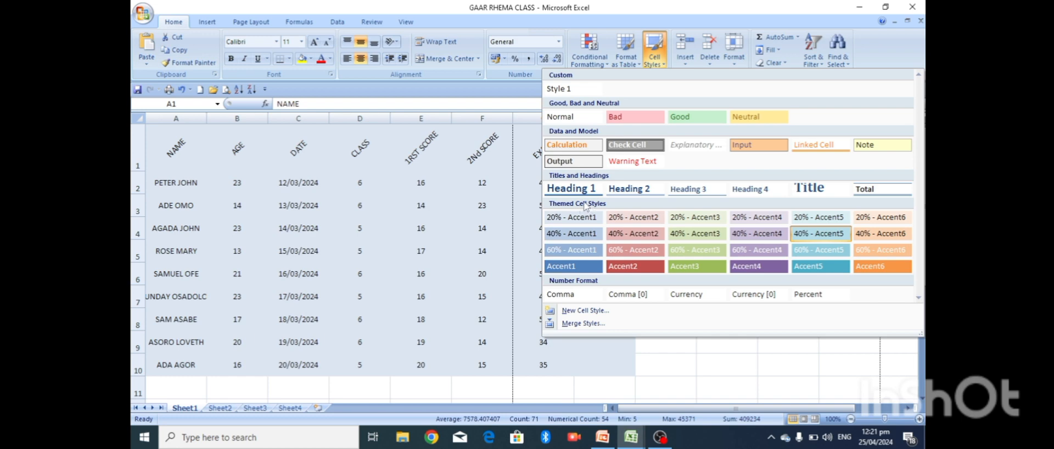
pyautogui.click(695, 378)
pyautogui.click(683, 327)
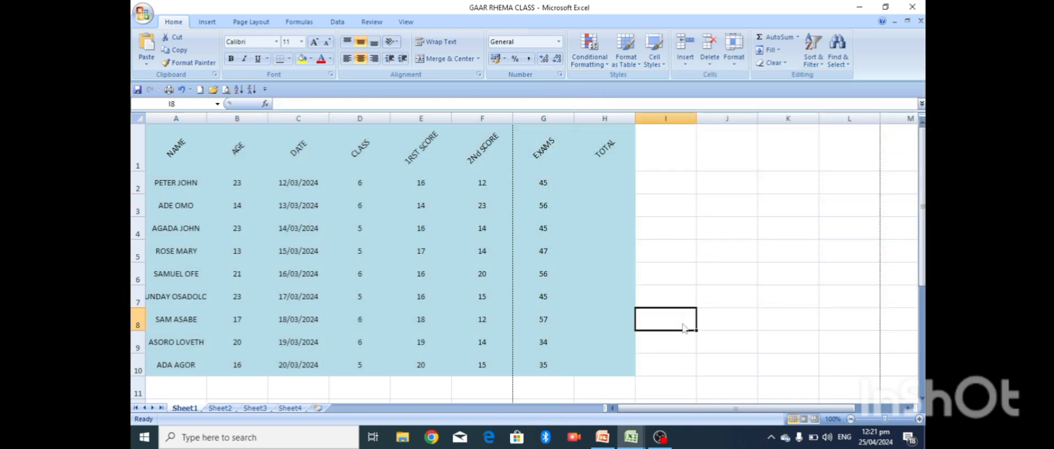
pyautogui.click(133, 141)
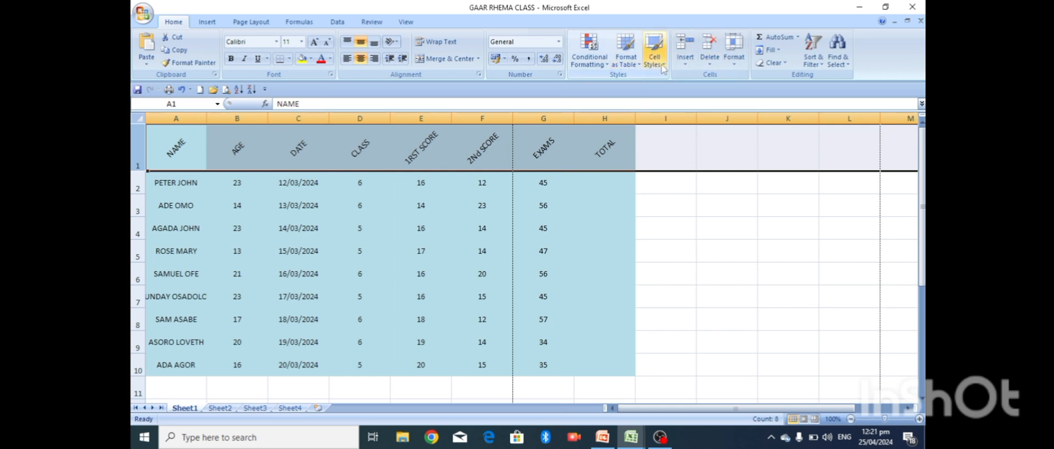
pyautogui.click(661, 65)
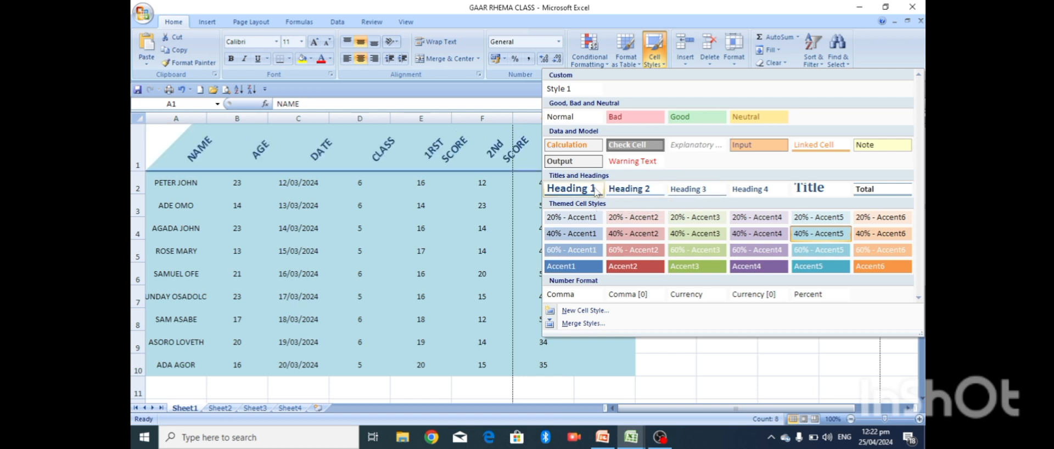
pyautogui.click(598, 189)
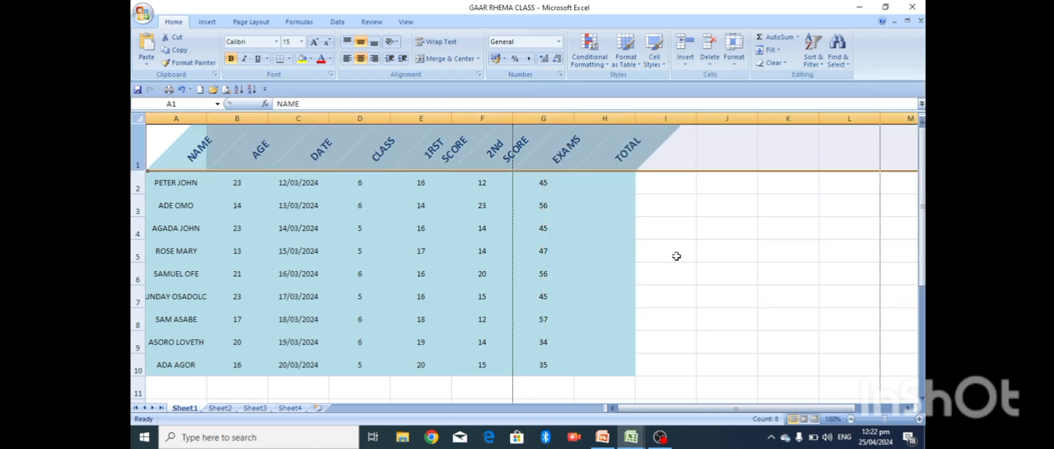
pyautogui.click(677, 256)
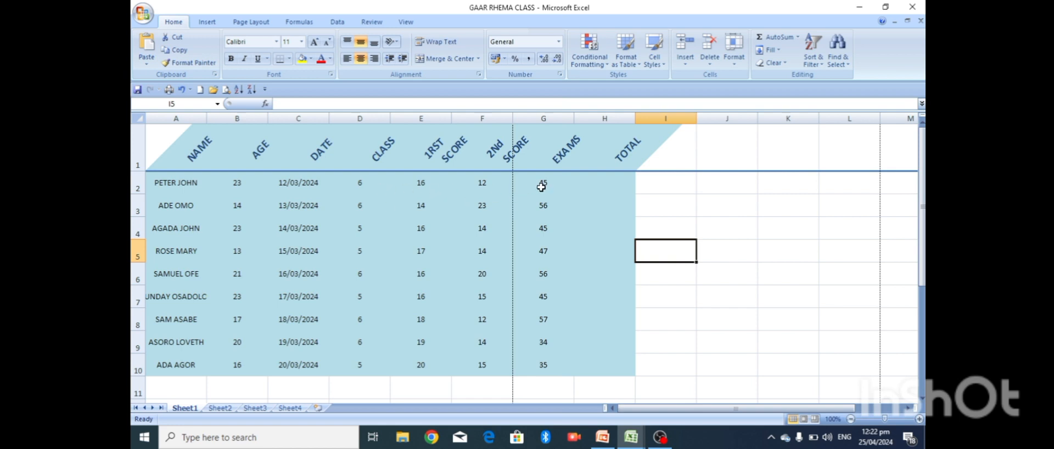
# - Format the class and score block D2:G10 with the Comma [0] cell style
pyautogui.click(357, 185)
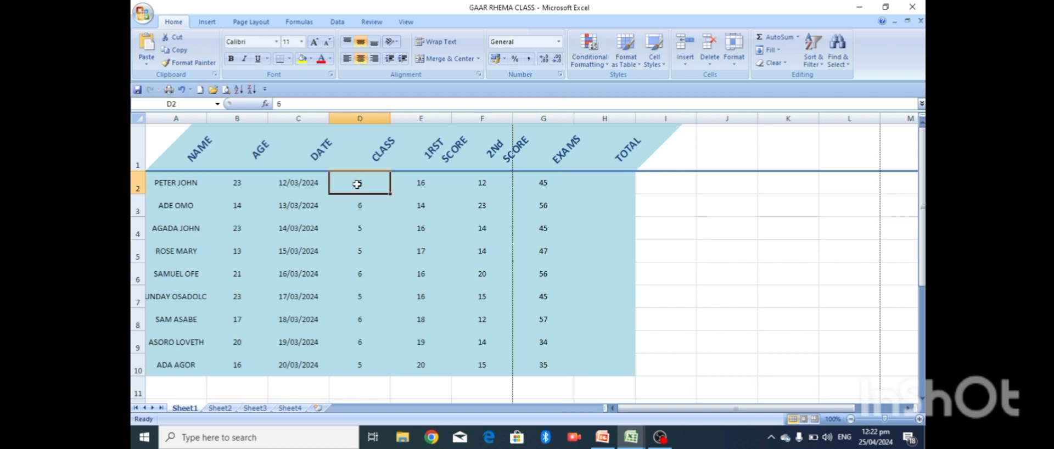
pyautogui.hotkey('shift', 'Right')
pyautogui.hotkey('shift', 'Right')
pyautogui.hotkey('shift', 'Right')
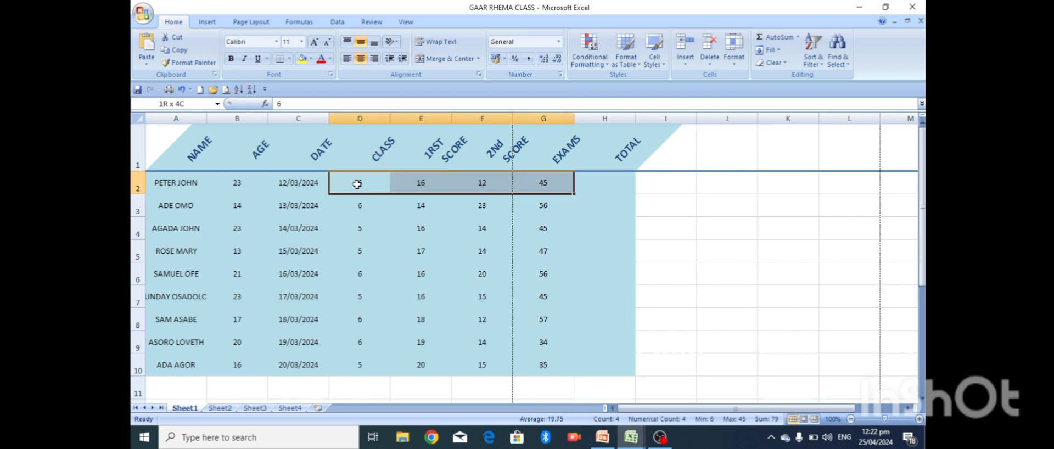
pyautogui.hotkey('shift', 'Down')
pyautogui.hotkey('shift', 'Down')
pyautogui.hotkey('shift', 'Down')
pyautogui.hotkey('shift', 'Down')
pyautogui.hotkey('shift', 'Down')
pyautogui.hotkey('shift', 'Down')
pyautogui.hotkey('shift', 'Down')
pyautogui.hotkey('shift', 'Down')
pyautogui.hotkey('shift', 'Down')
pyautogui.hotkey('shift', 'Down')
pyautogui.hotkey('shift', 'Down')
pyautogui.hotkey('shift', 'Up')
pyautogui.hotkey('shift', 'Up')
pyautogui.hotkey('shift', 'Up')
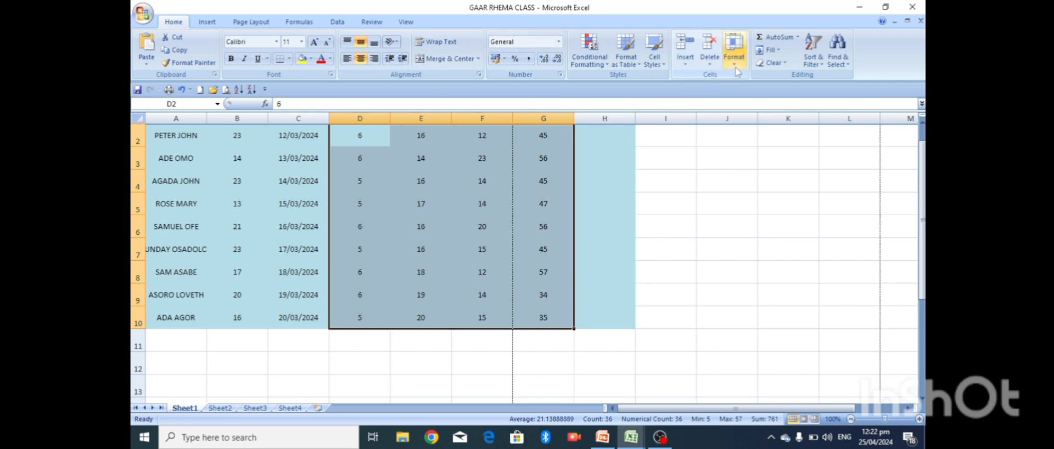
pyautogui.click(655, 55)
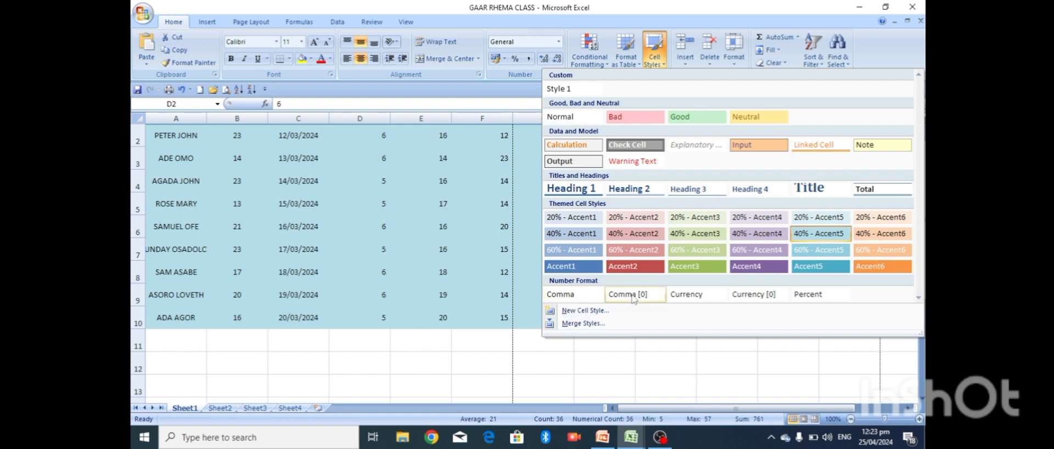
pyautogui.click(633, 298)
pyautogui.click(665, 333)
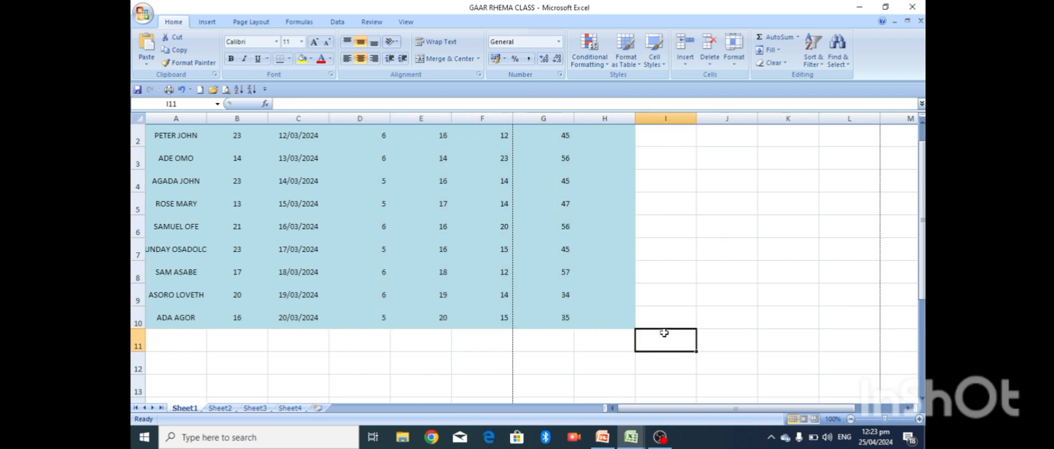
# - Select the student names A2:A10 and give them the Normal cell style
pyautogui.click(505, 176)
pyautogui.press('Up')
pyautogui.press('Up')
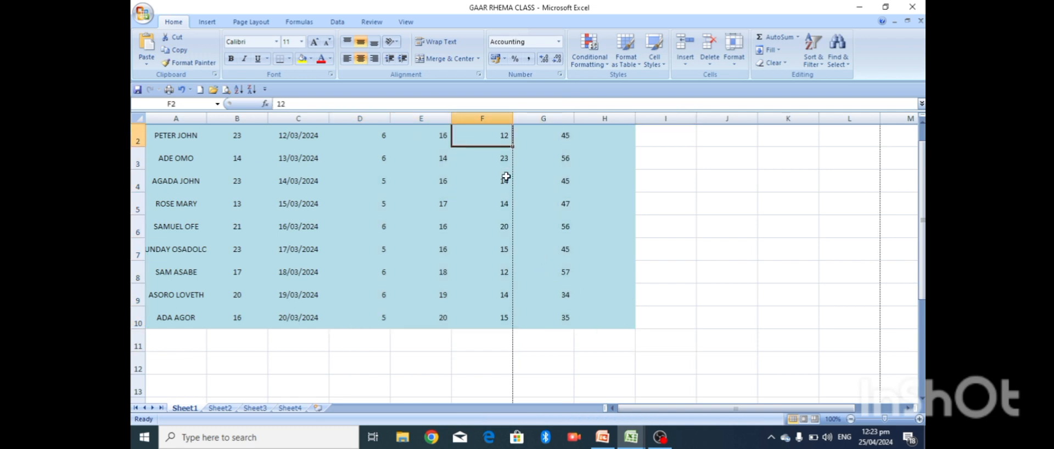
pyautogui.press('Up')
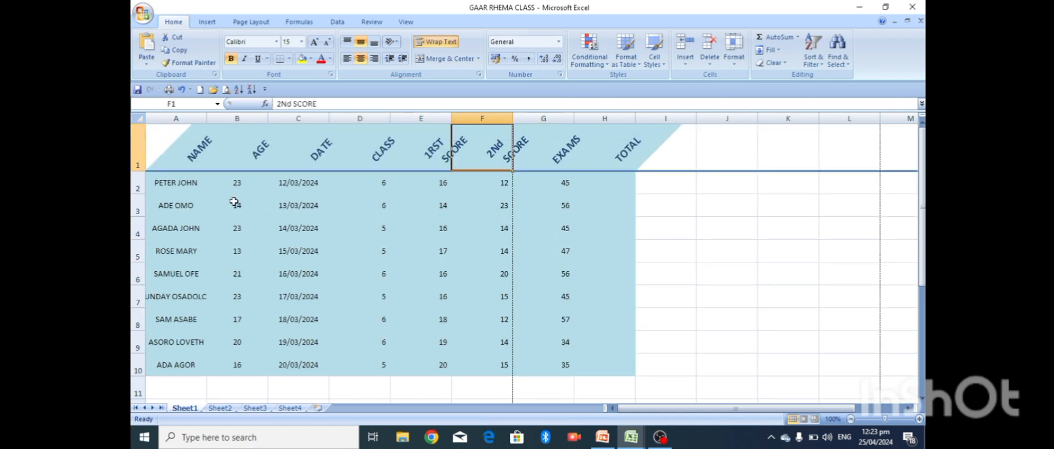
pyautogui.click(180, 178)
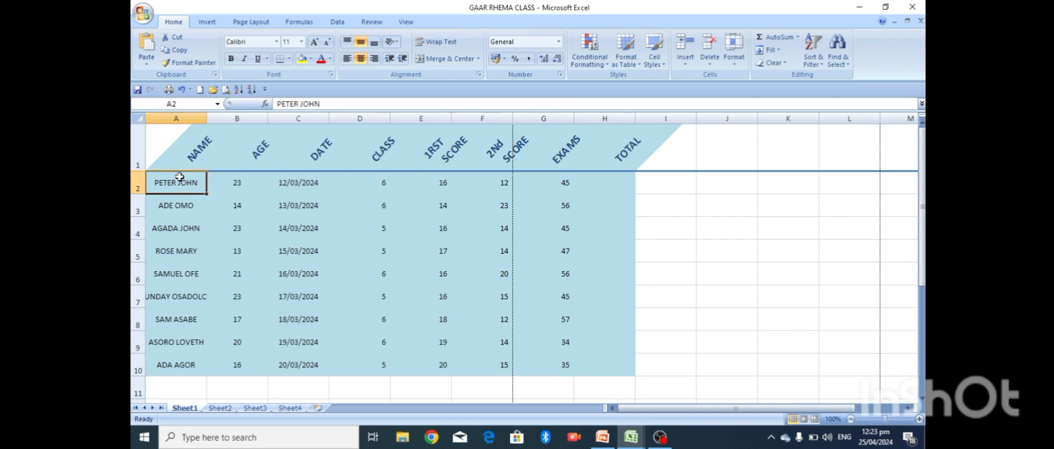
pyautogui.hotkey('shift', 'Down')
pyautogui.hotkey('shift', 'Down')
pyautogui.hotkey('shift', 'Down')
pyautogui.hotkey('shift', 'Down')
pyautogui.hotkey('shift', 'Down')
pyautogui.hotkey('shift', 'Down')
pyautogui.hotkey('shift', 'Down')
pyautogui.hotkey('shift', 'Down')
pyautogui.hotkey('shift', 'Down')
pyautogui.hotkey('shift', 'Down')
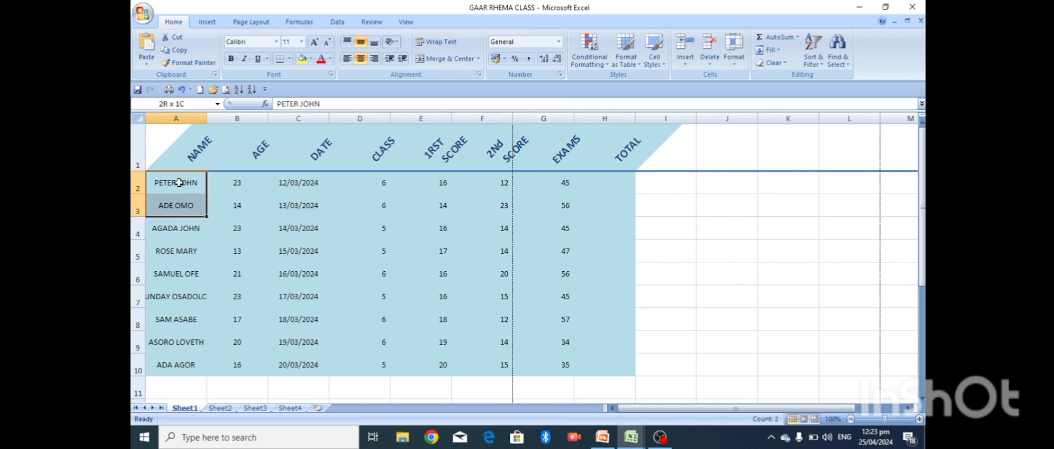
pyautogui.hotkey('shift', 'Up')
pyautogui.hotkey('shift', 'Up')
pyautogui.hotkey('shift', 'Up')
pyautogui.hotkey('shift', 'Down')
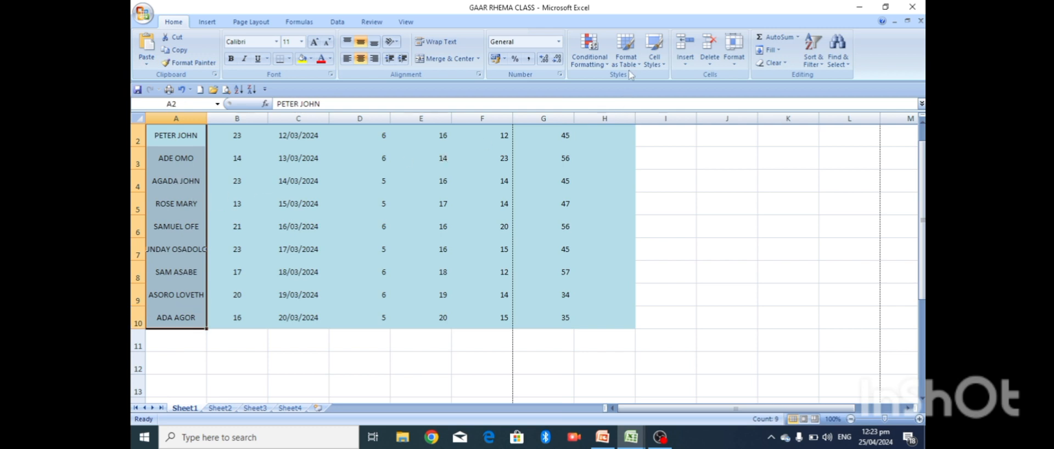
pyautogui.click(663, 70)
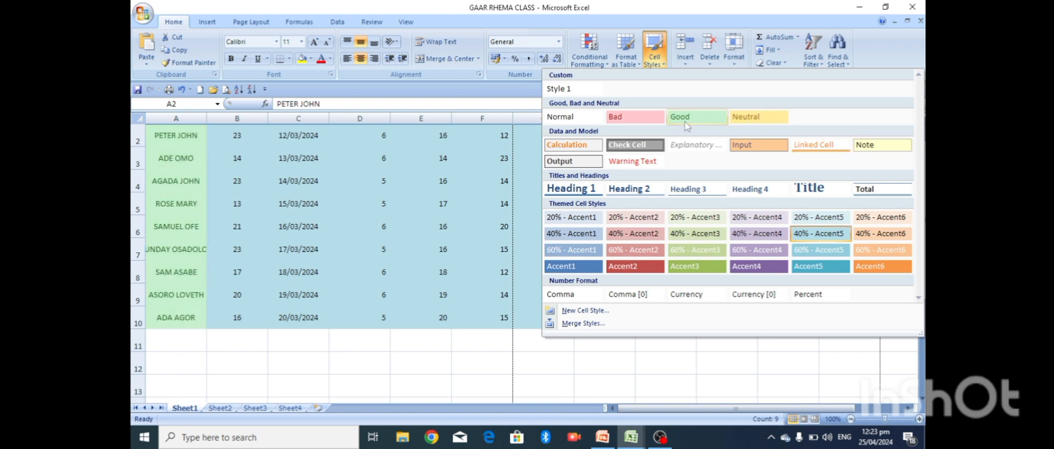
pyautogui.click(571, 117)
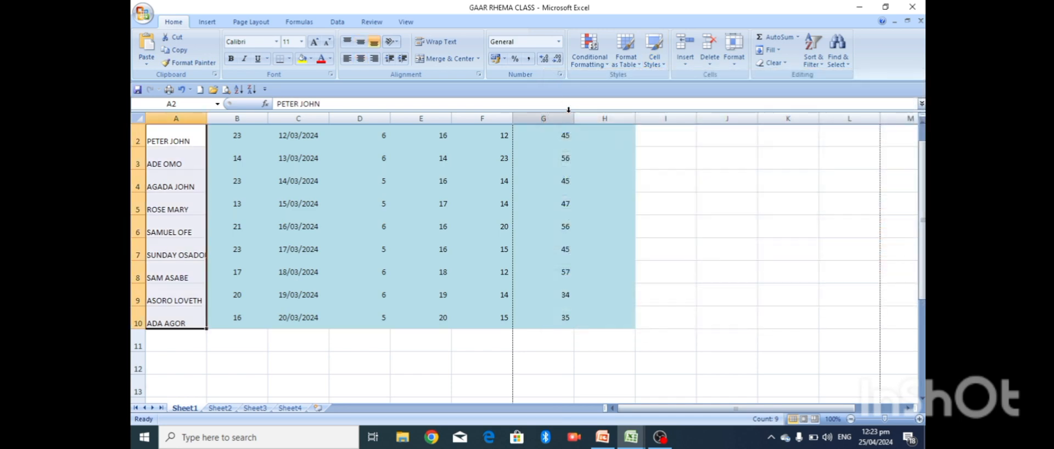
pyautogui.click(640, 194)
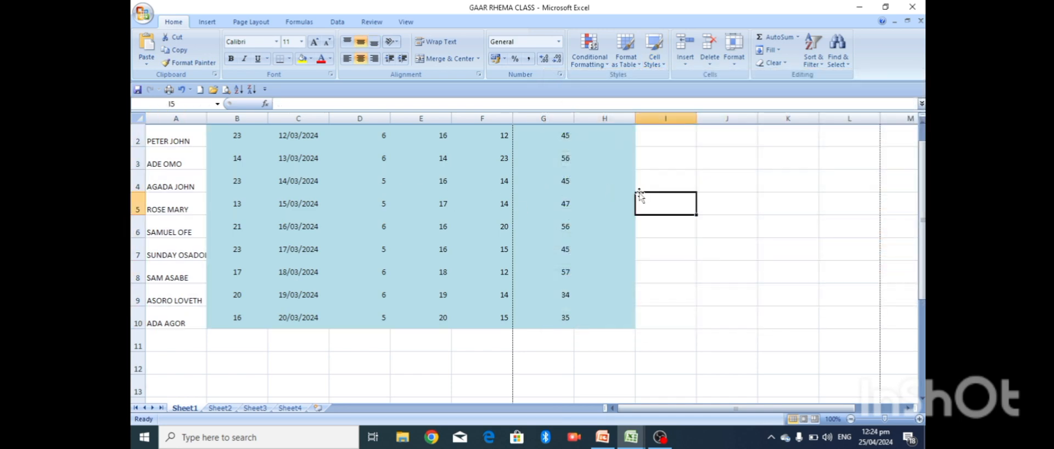
pyautogui.press('Up')
pyautogui.press('Up')
pyautogui.press('Up')
pyautogui.press('Up')
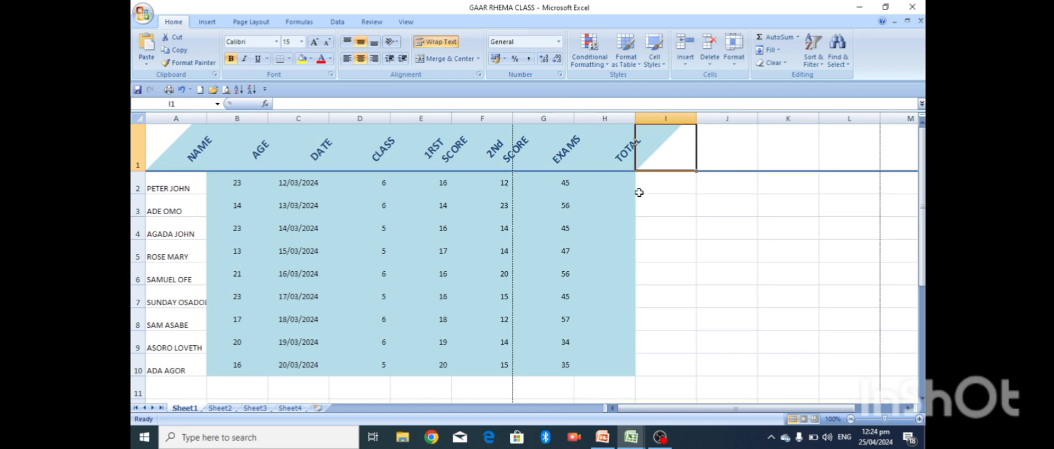
# - Undo the Normal style so the student names regain their fill
pyautogui.click(189, 205)
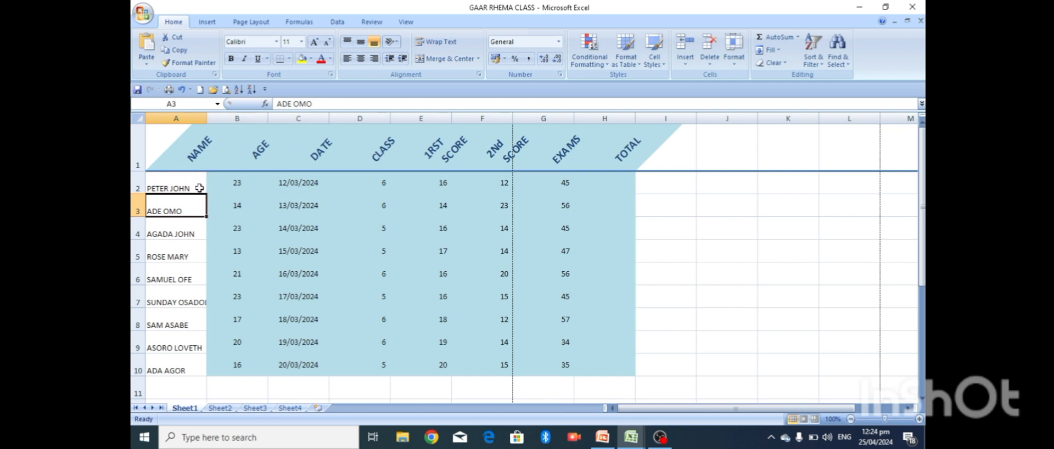
pyautogui.hotkey('ctrl', 'z')
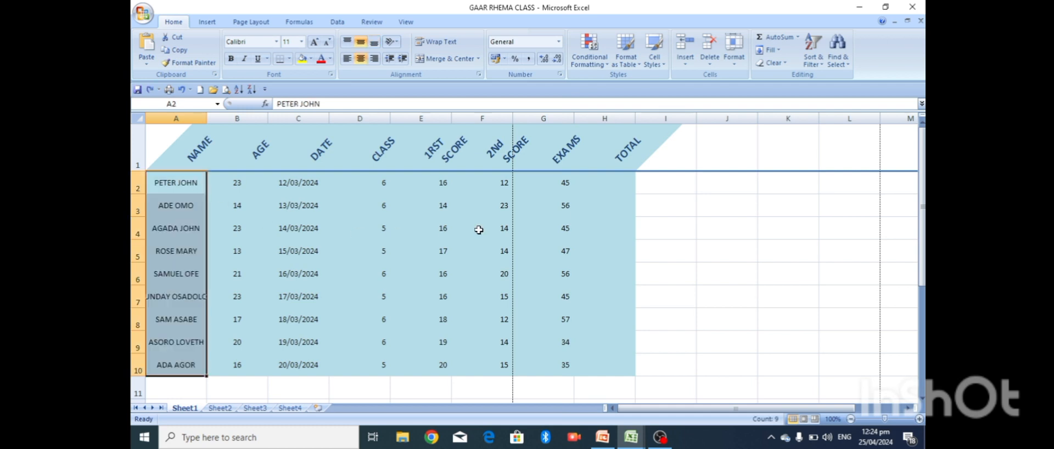
pyautogui.click(686, 201)
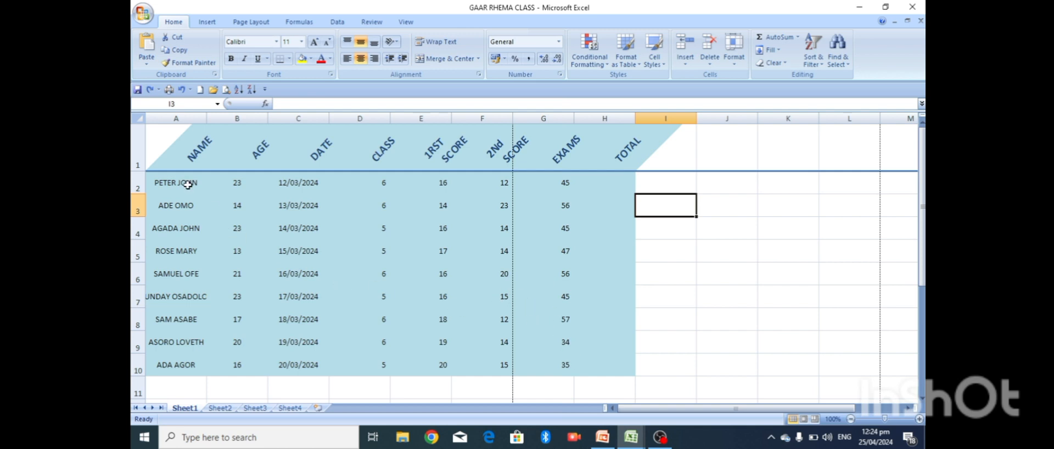
# - Left-align the NAME header and names in A1:A10, then switch to the PowerPoint tutorial
pyautogui.click(172, 128)
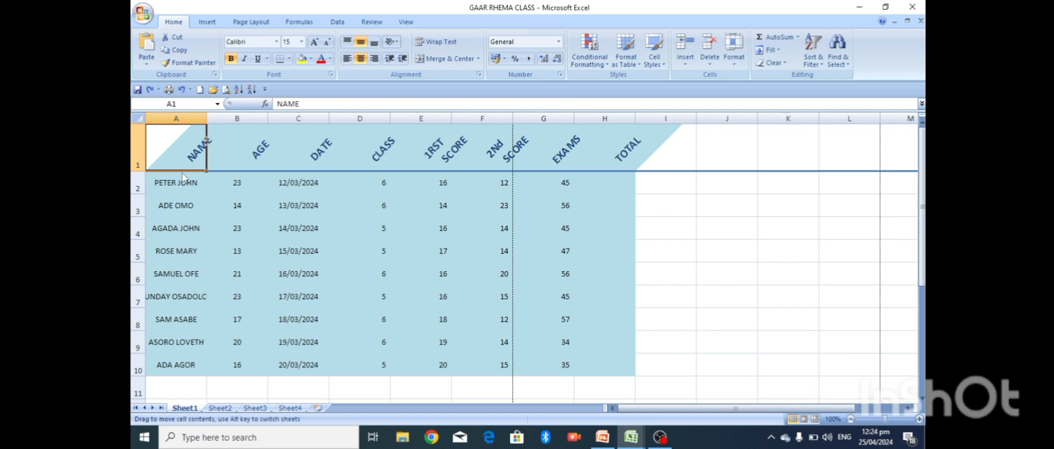
pyautogui.hotkey('shift', 'Down')
pyautogui.hotkey('shift', 'Down')
pyautogui.hotkey('shift', 'Down')
pyautogui.hotkey('shift', 'Down')
pyautogui.hotkey('shift', 'Down')
pyautogui.hotkey('shift', 'Down')
pyautogui.hotkey('shift', 'Down')
pyautogui.hotkey('shift', 'Down')
pyautogui.hotkey('shift', 'Down')
pyautogui.hotkey('shift', 'Down')
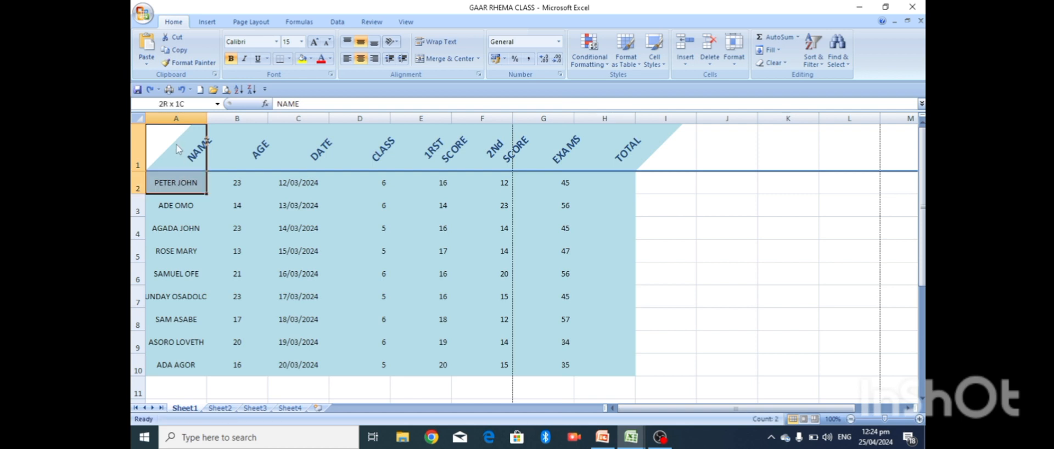
pyautogui.hotkey('shift', 'Up')
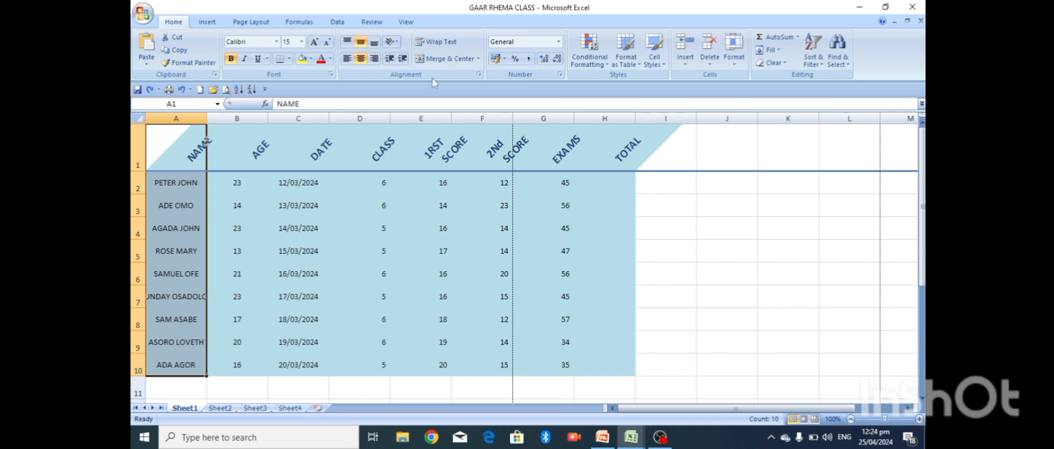
pyautogui.click(346, 59)
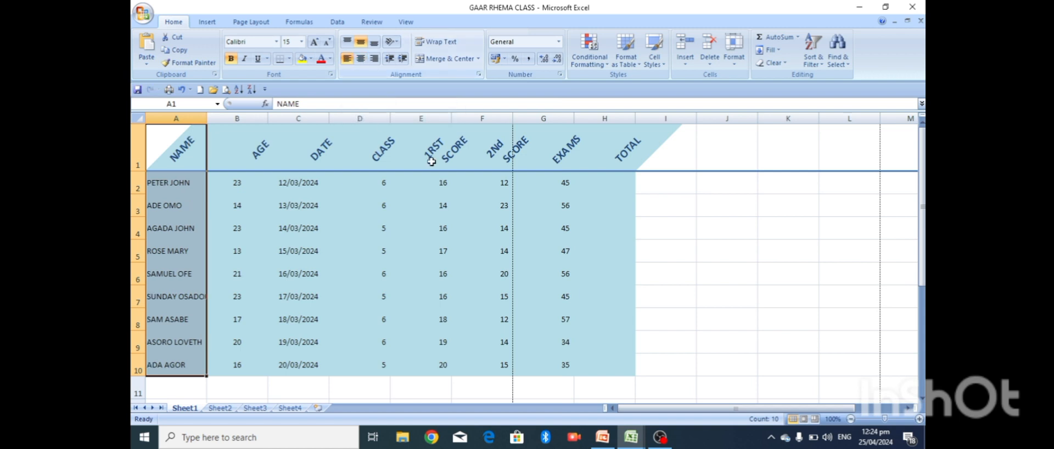
pyautogui.click(633, 199)
pyautogui.press('Down')
pyautogui.press('Down')
pyautogui.press('Down')
pyautogui.press('Down')
pyautogui.press('Down')
pyautogui.press('Down')
pyautogui.press('Down')
pyautogui.press('Down')
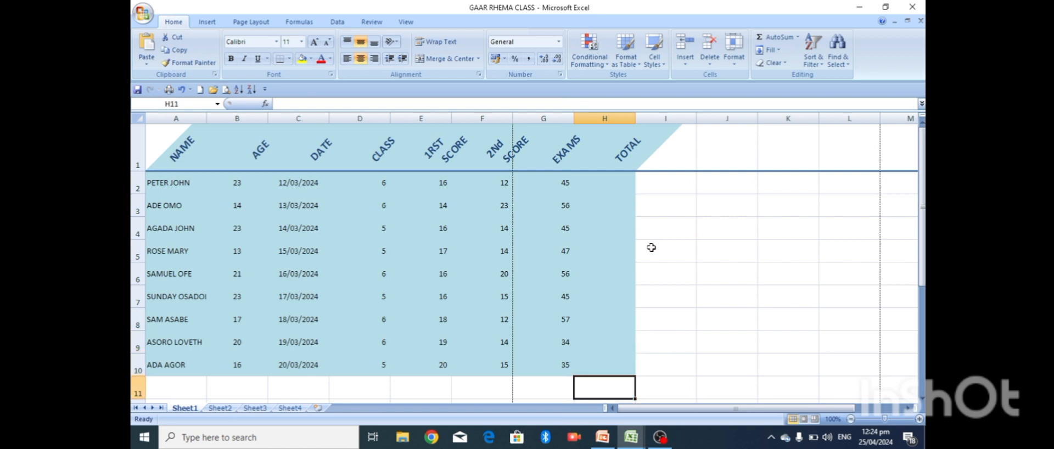
pyautogui.click(603, 437)
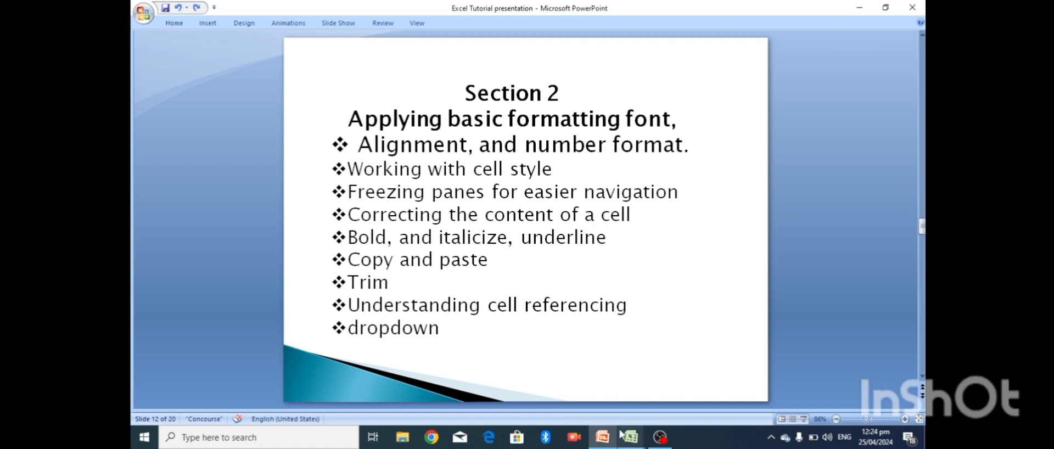
# - Go from the Section 2 topics slide back to the GAAR RHEMA CLASS workbook
pyautogui.moveTo(633, 439)
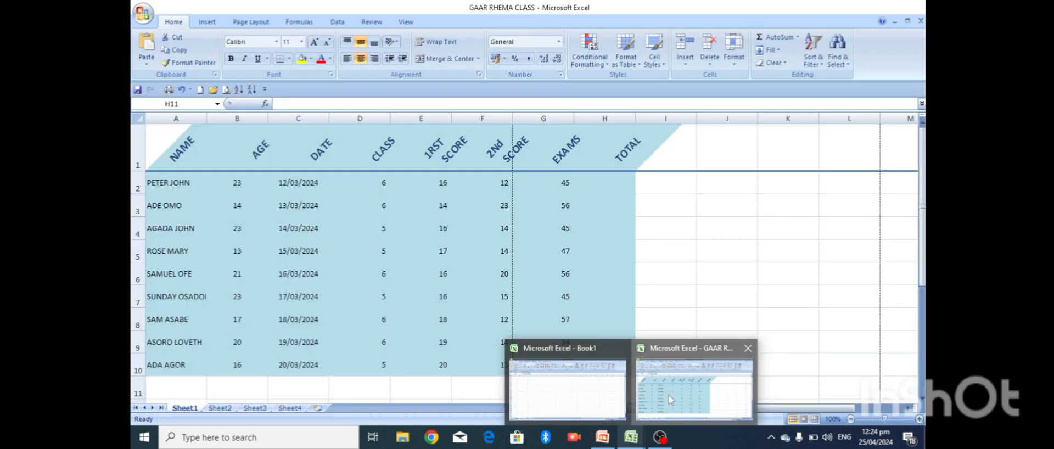
pyautogui.click(670, 400)
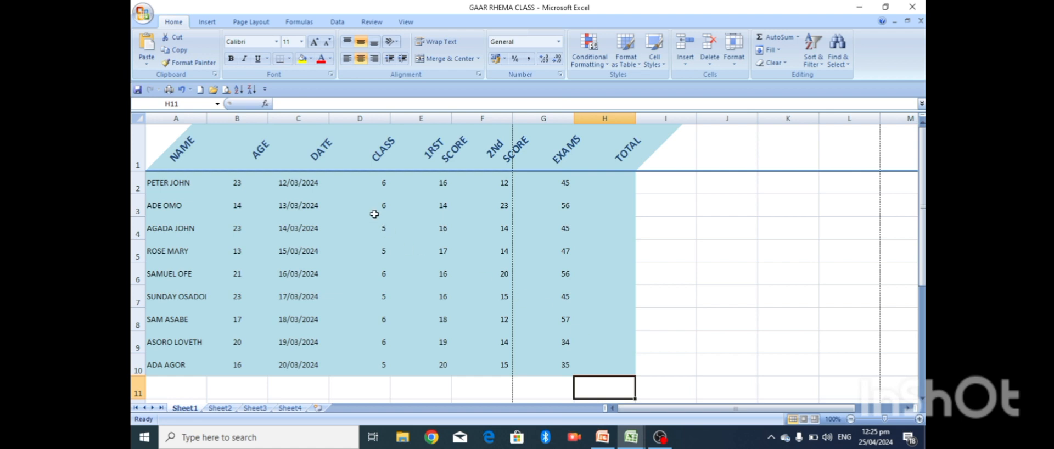
# - Freeze panes at D3 so rows 1–2 and columns A–C stay fixed, checking with arrow keys
pyautogui.click(351, 191)
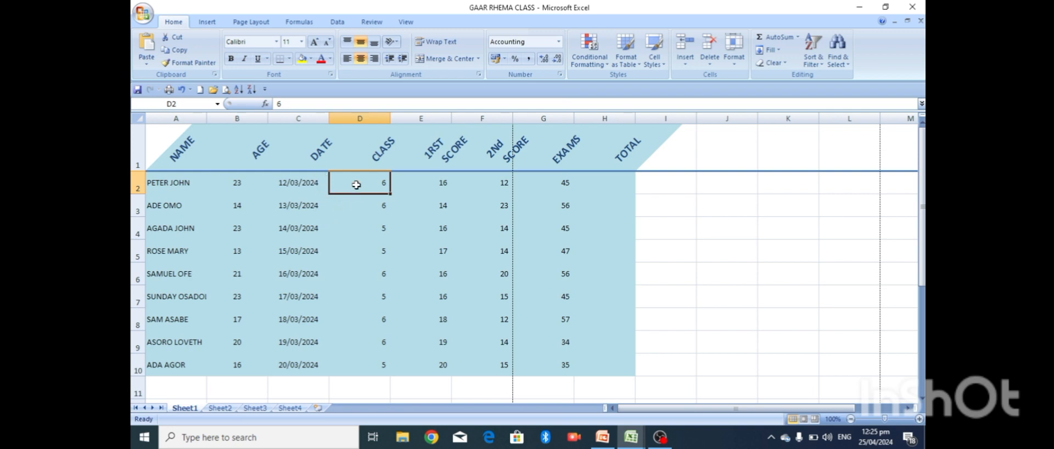
pyautogui.click(341, 213)
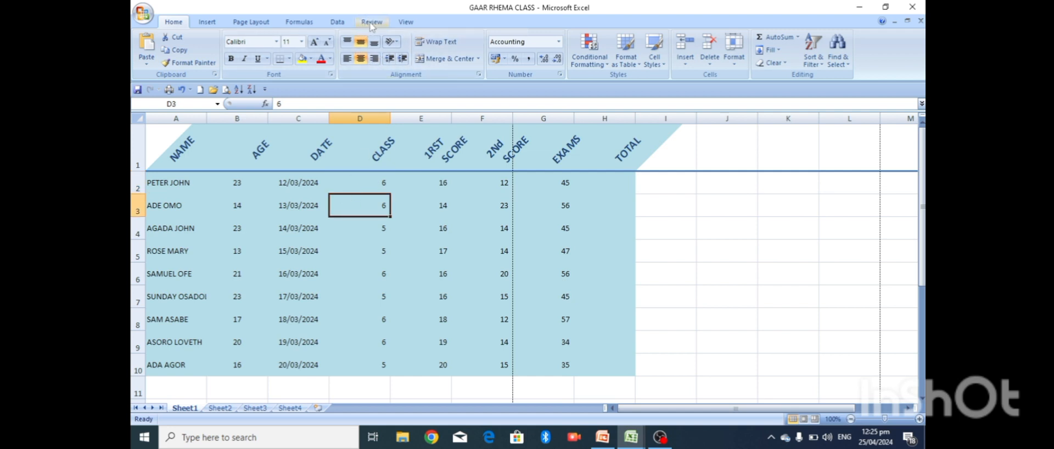
pyautogui.click(371, 23)
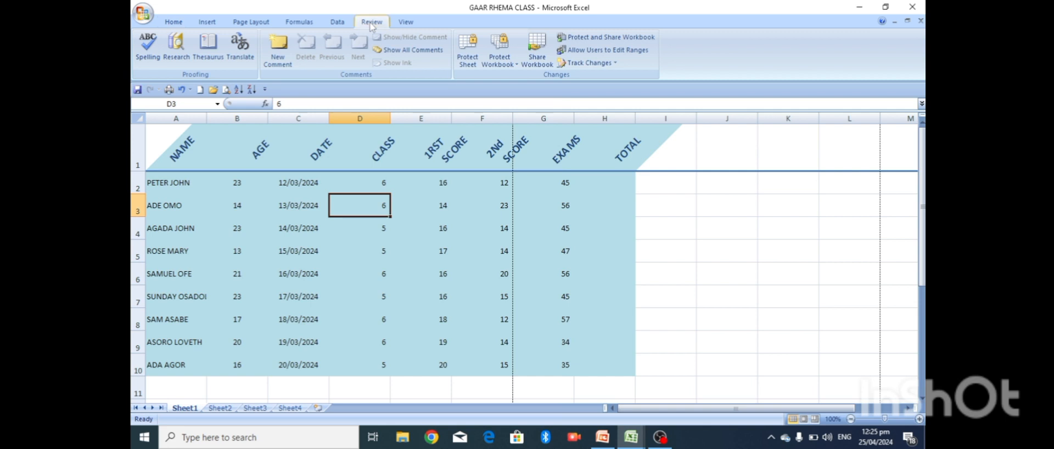
pyautogui.click(406, 22)
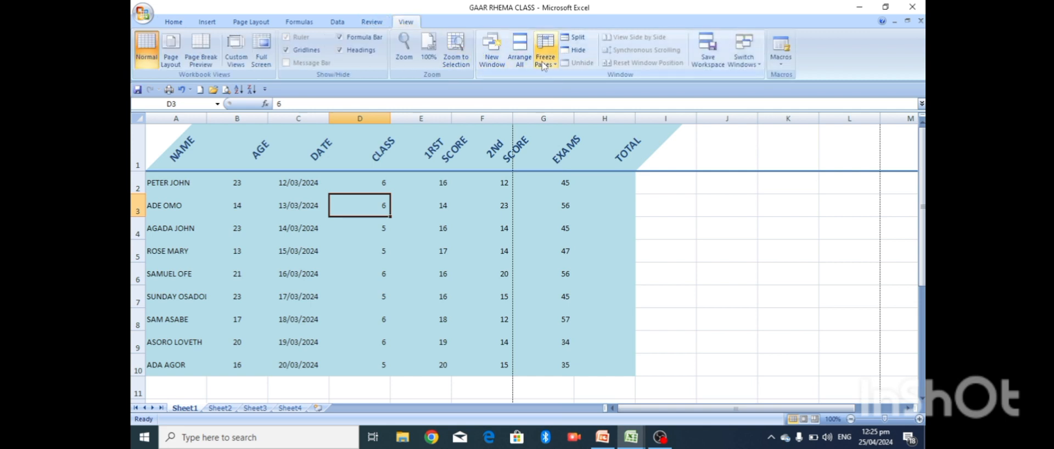
pyautogui.click(555, 65)
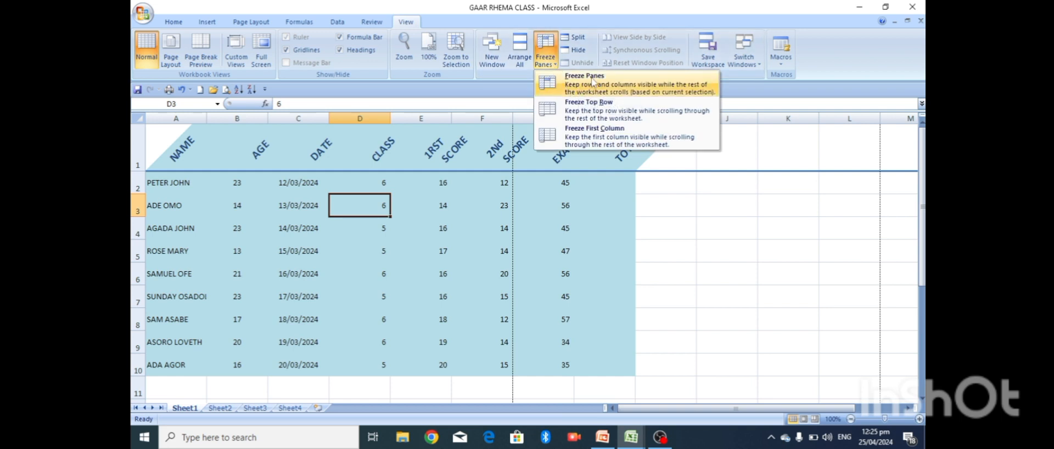
pyautogui.click(593, 81)
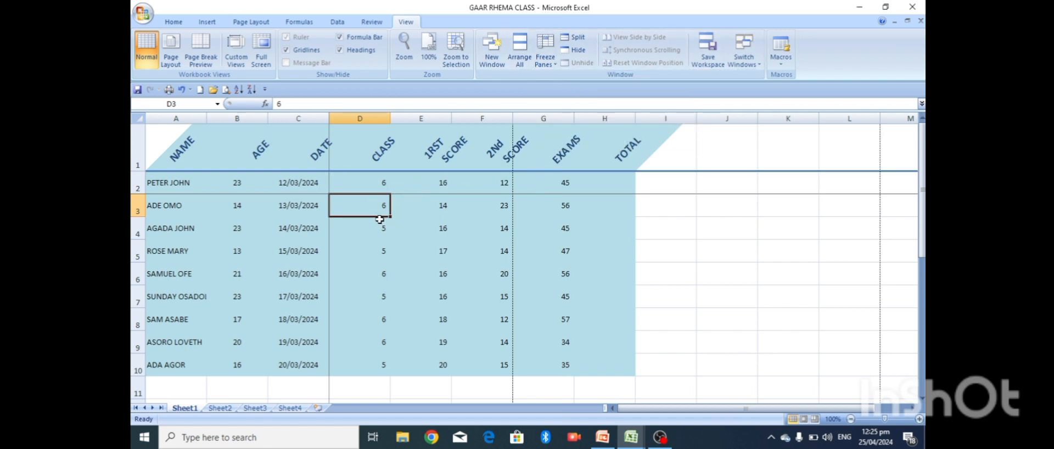
pyautogui.press('Right')
pyautogui.press('Right')
pyautogui.press('Right')
pyautogui.press('Right')
pyautogui.press('Right')
pyautogui.press('Right')
pyautogui.press('Right')
pyautogui.press('Right')
pyautogui.press('Right')
pyautogui.press('Right')
pyautogui.press('Right')
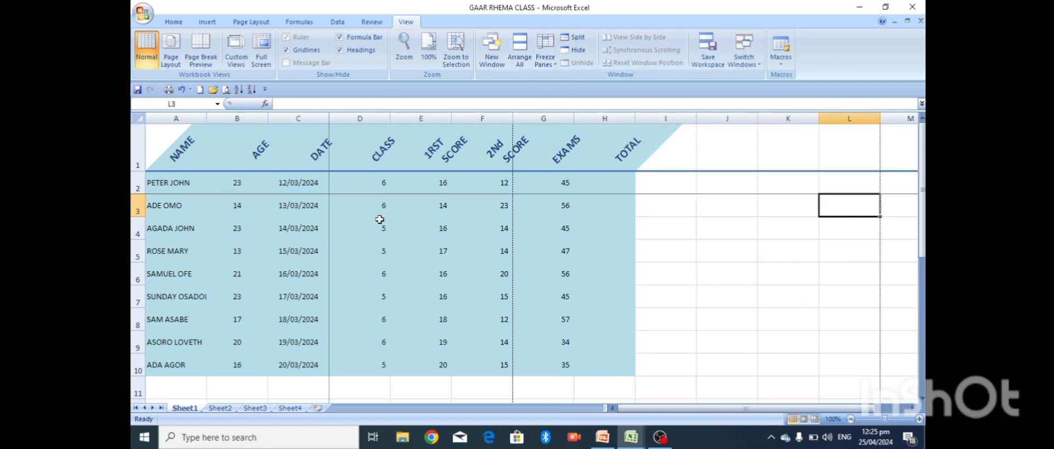
pyautogui.press('Right')
pyautogui.press('Right')
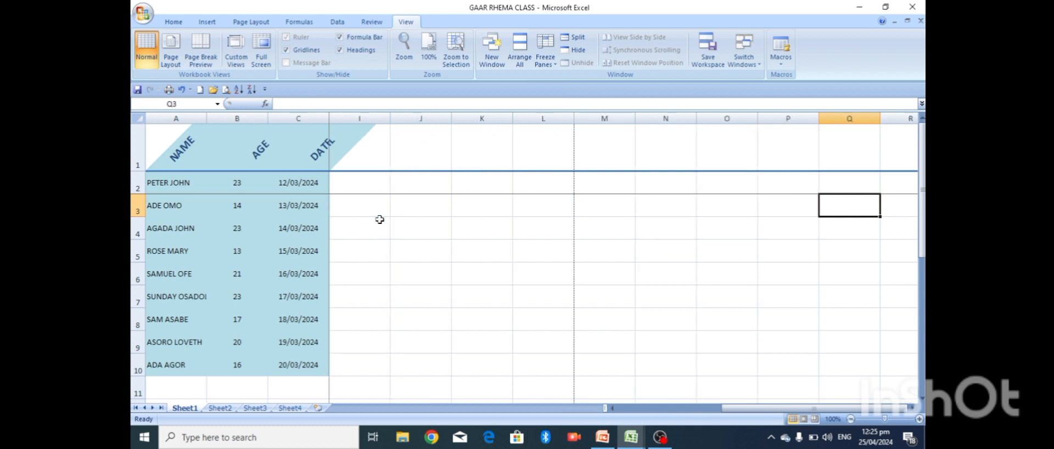
pyautogui.press('Left')
pyautogui.press('Left')
pyautogui.press('Left')
pyautogui.press('Left')
pyautogui.press('Left')
pyautogui.press('Left')
pyautogui.press('Left')
pyautogui.press('Left')
pyautogui.press('Left')
pyautogui.press('Left')
pyautogui.press('Left')
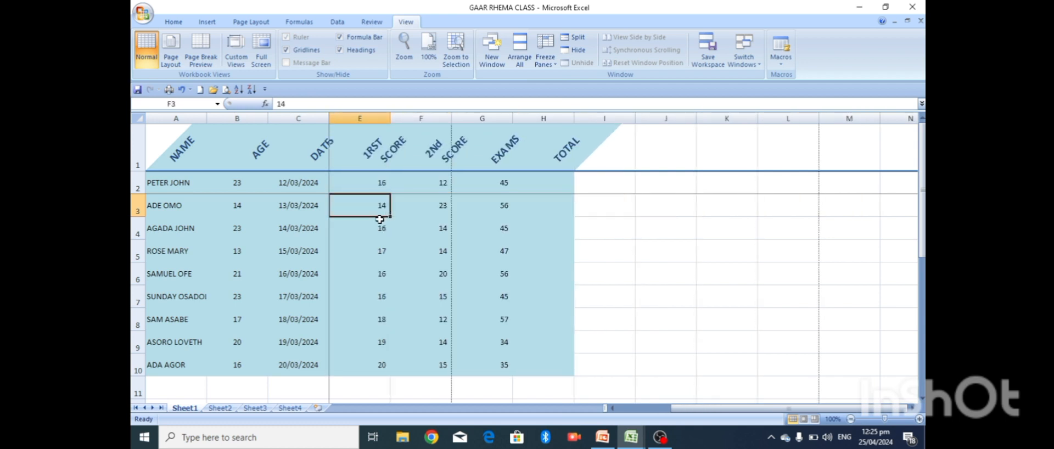
pyautogui.press('Left')
pyautogui.press('Left')
pyautogui.press('Left')
pyautogui.press('Right')
pyautogui.press('Right')
pyautogui.press('Right')
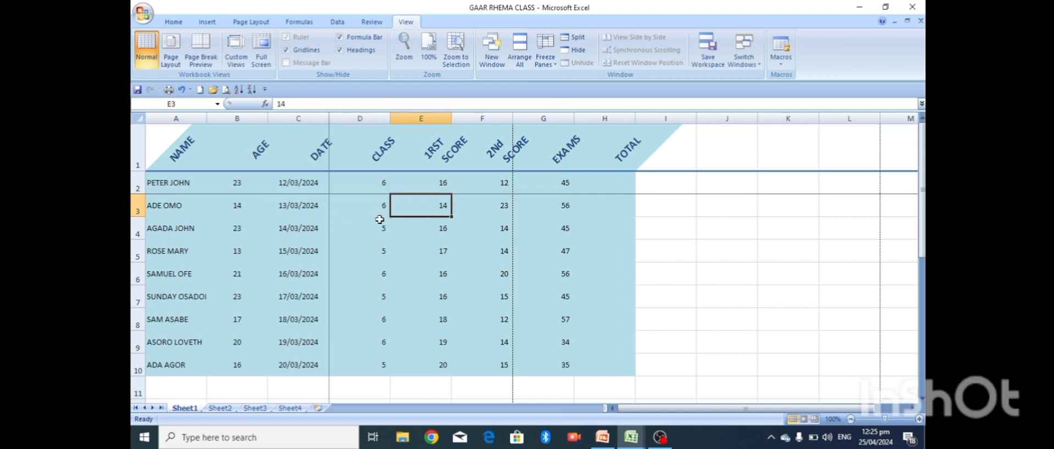
# - Unfreeze all panes and confirm nothing stays fixed while moving
pyautogui.click(557, 63)
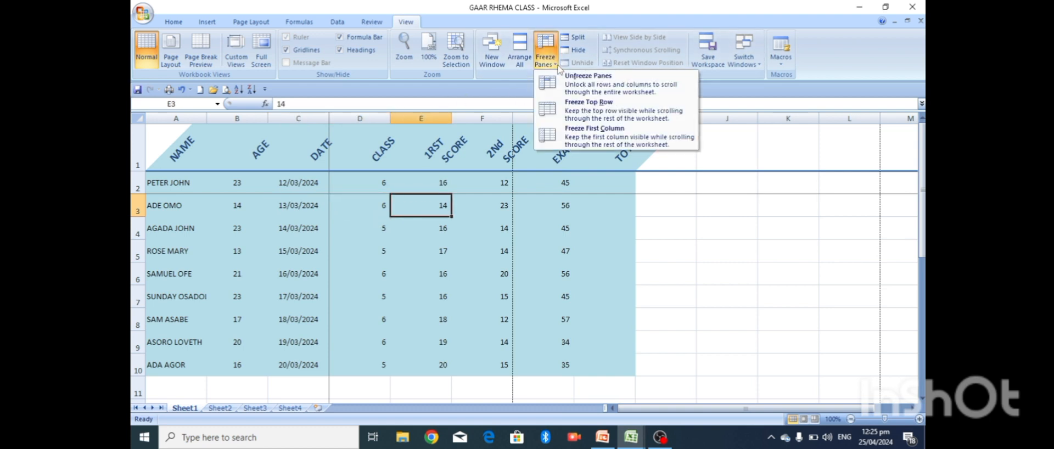
pyautogui.click(575, 82)
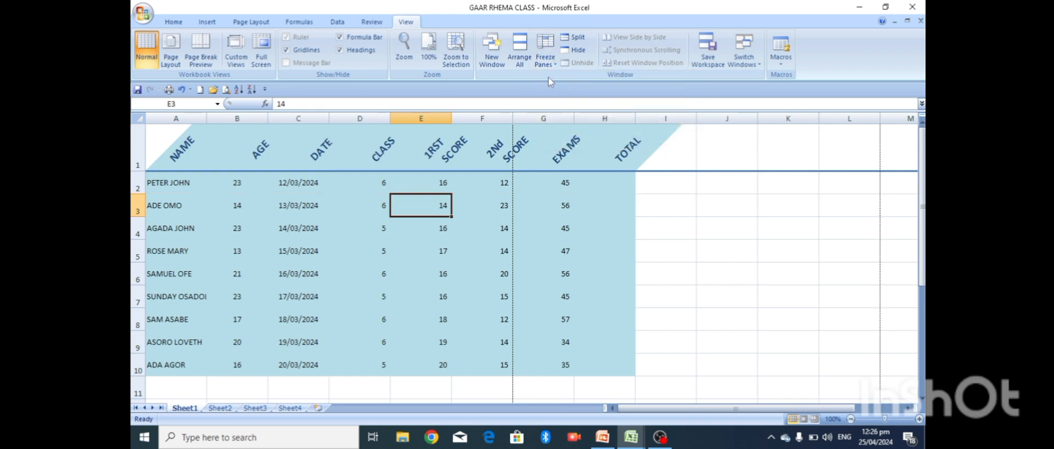
pyautogui.press('Right')
pyautogui.press('Right')
pyautogui.press('Right')
pyautogui.press('Right')
pyautogui.press('Right')
pyautogui.press('Right')
pyautogui.press('Right')
pyautogui.press('Right')
pyautogui.press('Right')
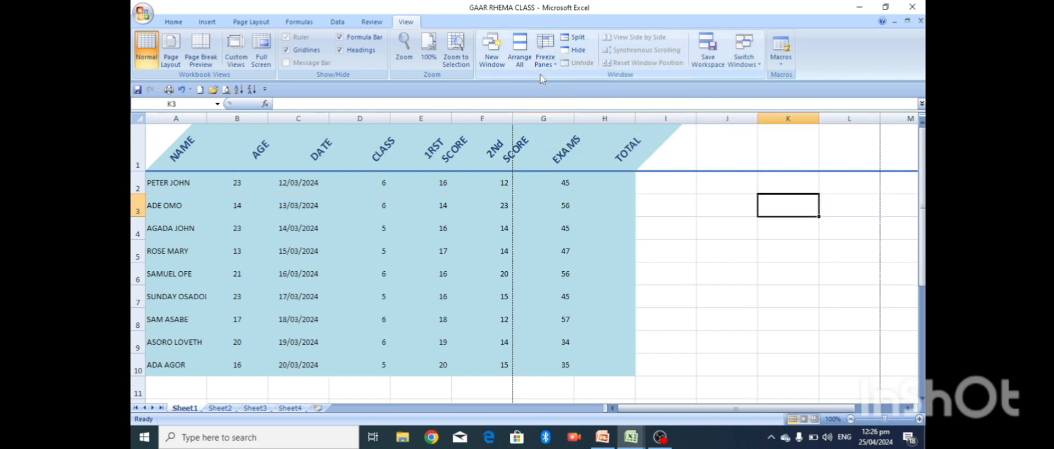
pyautogui.press('Left')
pyautogui.press('Left')
pyautogui.press('Left')
pyautogui.press('Left')
pyautogui.press('Left')
pyautogui.press('Left')
pyautogui.press('Left')
pyautogui.press('Left')
pyautogui.press('Left')
pyautogui.press('Left')
pyautogui.press('Left')
pyautogui.press('Left')
pyautogui.press('Left')
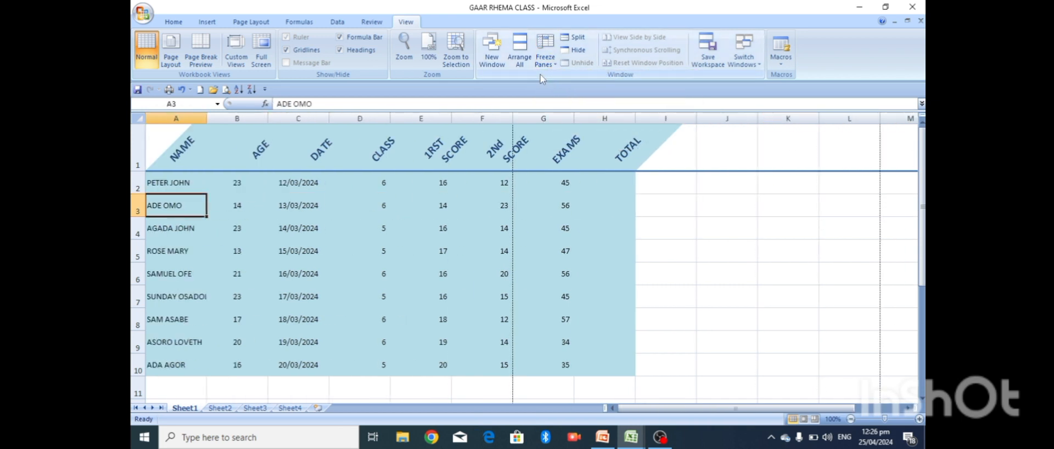
# - Freeze panes at B2 so only the header row and NAME column stay fixed
pyautogui.click(546, 58)
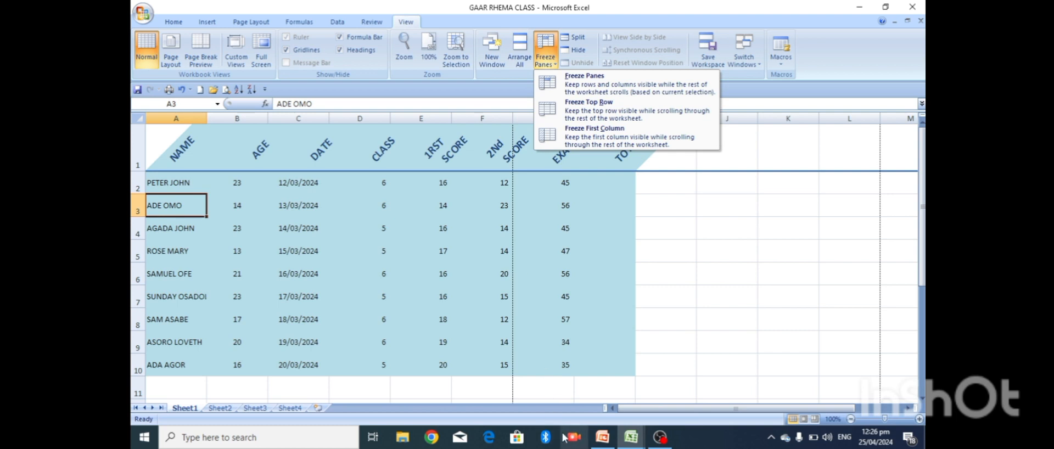
pyautogui.click(202, 185)
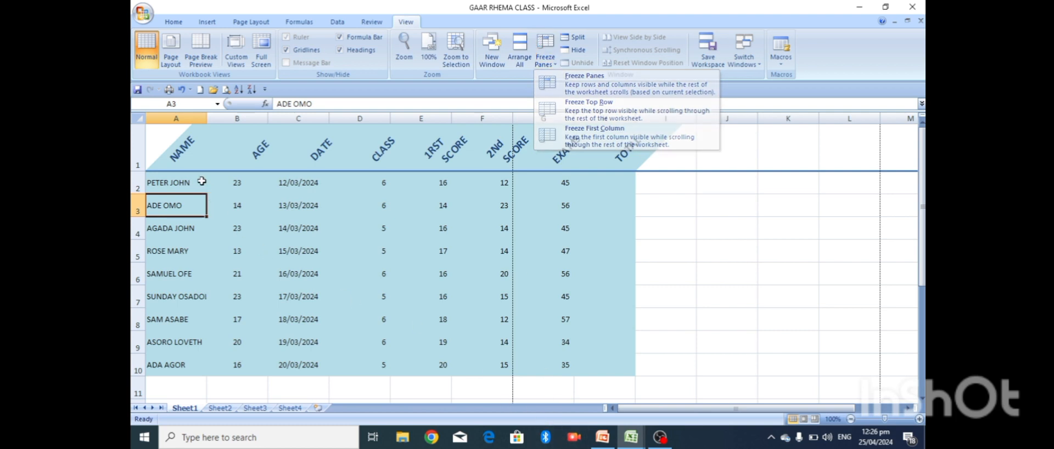
pyautogui.click(249, 194)
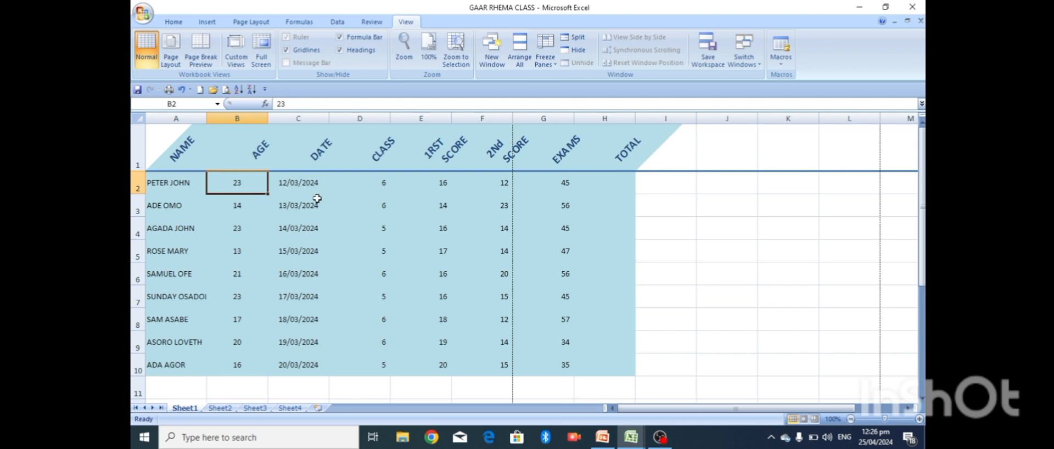
pyautogui.click(555, 65)
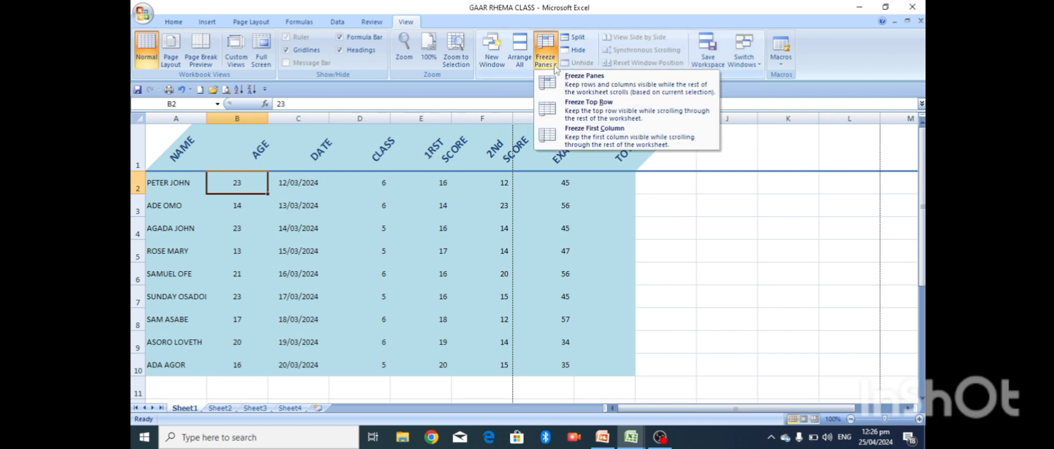
pyautogui.click(588, 85)
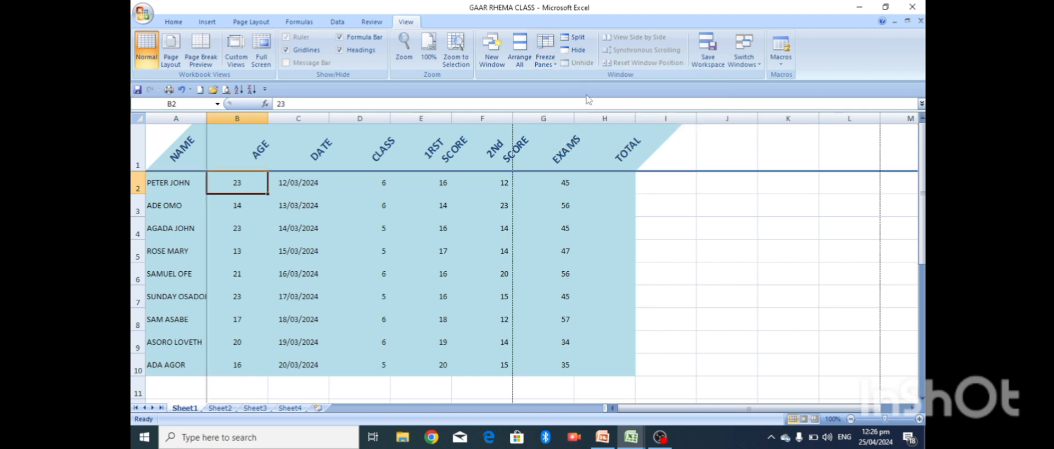
pyautogui.press('Right')
pyautogui.press('Right')
pyautogui.press('Right')
pyautogui.press('Right')
pyautogui.press('Right')
pyautogui.press('Right')
pyautogui.press('Right')
pyautogui.press('Right')
pyautogui.press('Right')
pyautogui.press('Right')
pyautogui.press('Right')
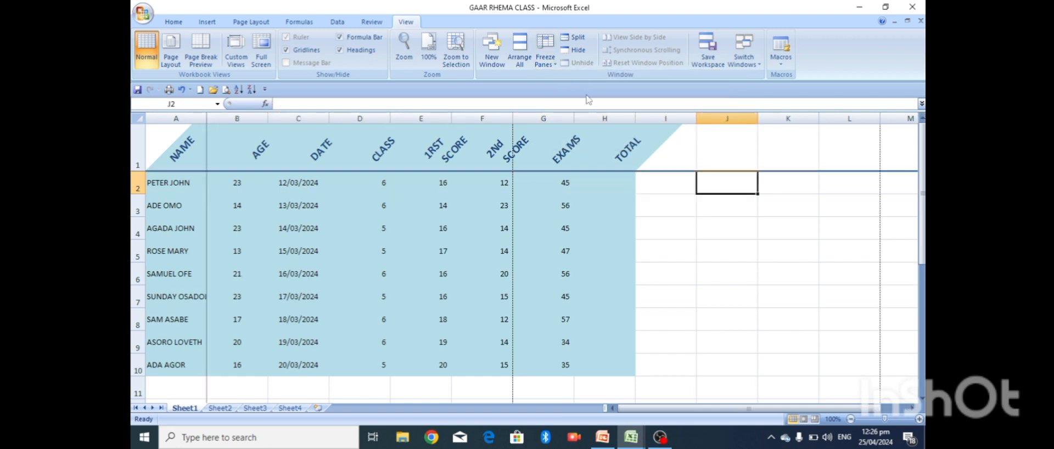
pyautogui.press('Right')
pyautogui.press('Right')
pyautogui.press('Right')
pyautogui.press('Right')
pyautogui.press('Right')
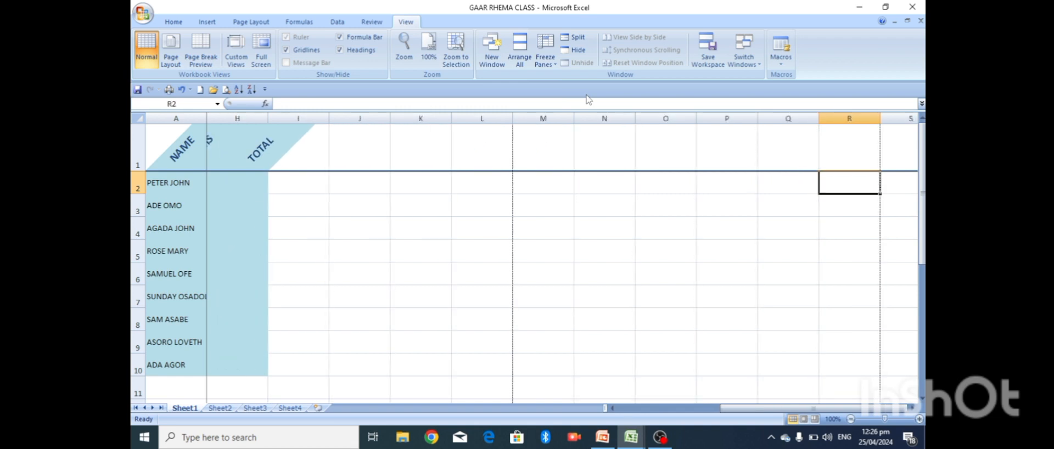
pyautogui.press('Left')
pyautogui.press('Left')
pyautogui.press('Left')
pyautogui.press('Left')
pyautogui.press('Left')
pyautogui.press('Left')
pyautogui.press('Left')
pyautogui.press('Left')
pyautogui.press('Left')
pyautogui.press('Left')
pyautogui.press('Left')
pyautogui.press('Left')
pyautogui.press('Left')
pyautogui.press('Left')
pyautogui.press('Left')
pyautogui.press('Left')
pyautogui.press('Left')
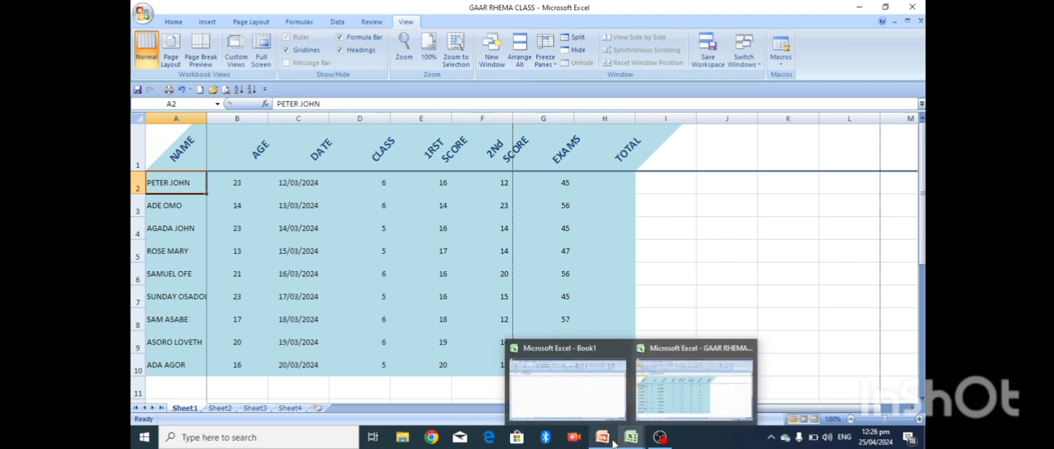
pyautogui.click(607, 441)
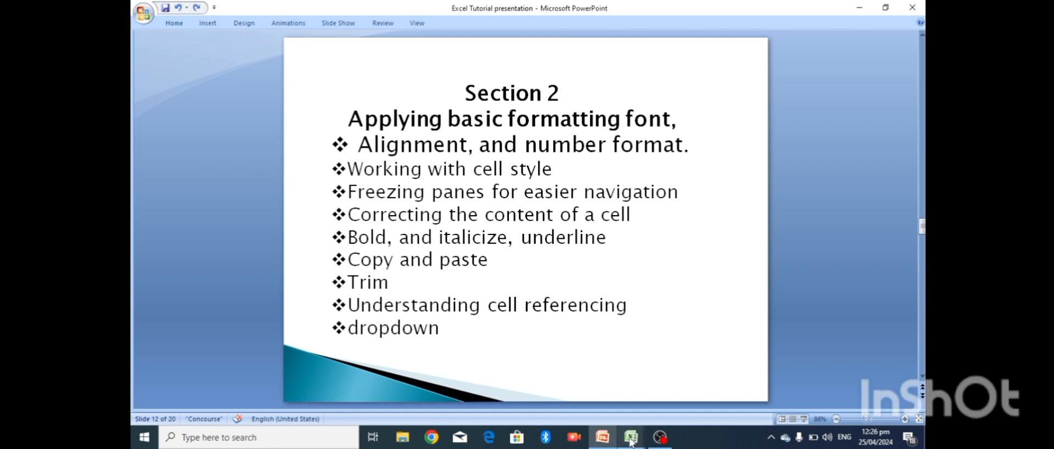
pyautogui.moveTo(630, 442)
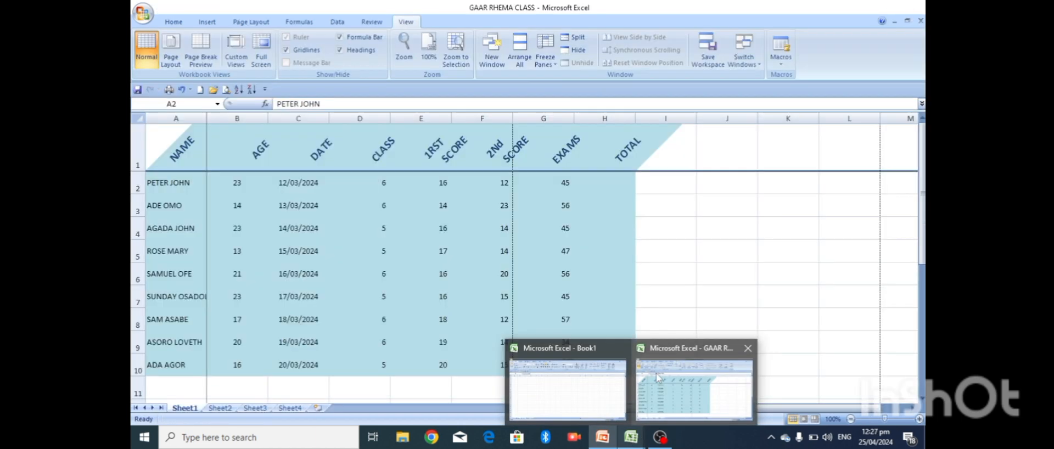
pyautogui.click(656, 374)
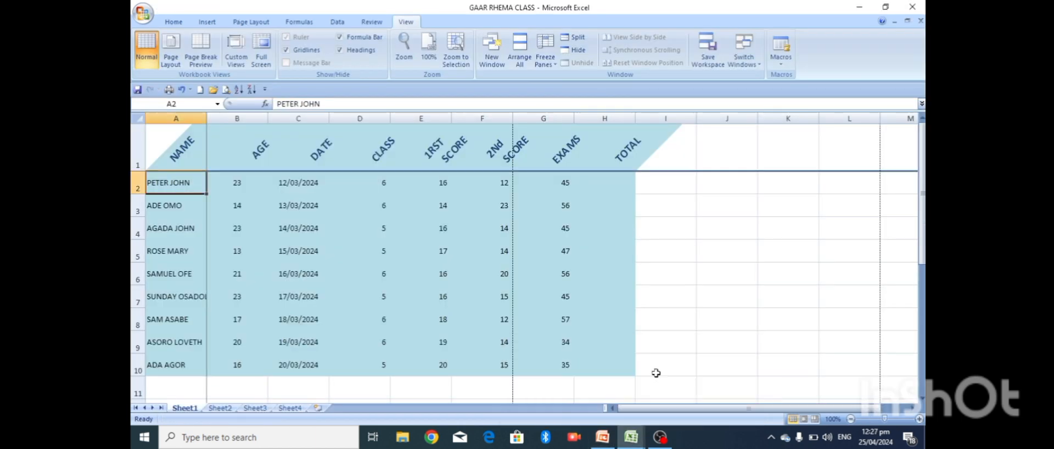
# - Correct the date in C2 from day 12 to 25/03/2024
pyautogui.click(294, 182)
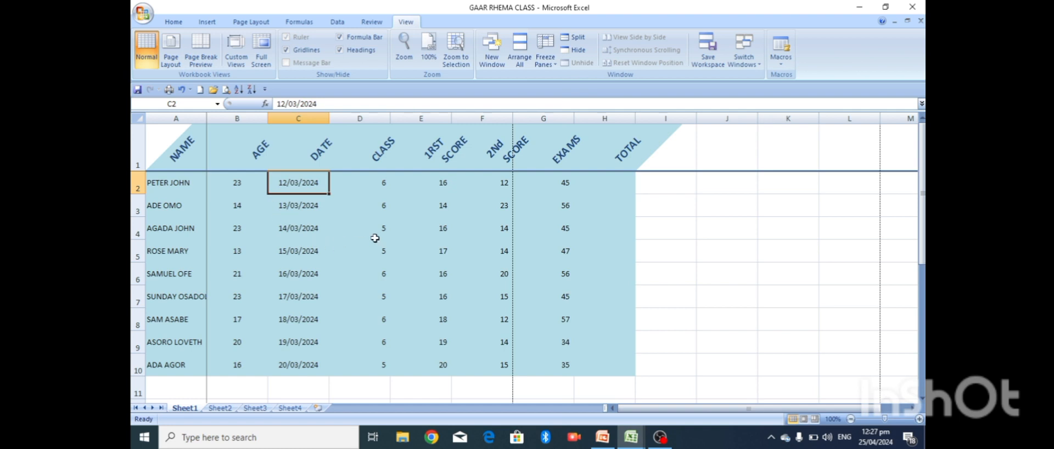
pyautogui.click(324, 103)
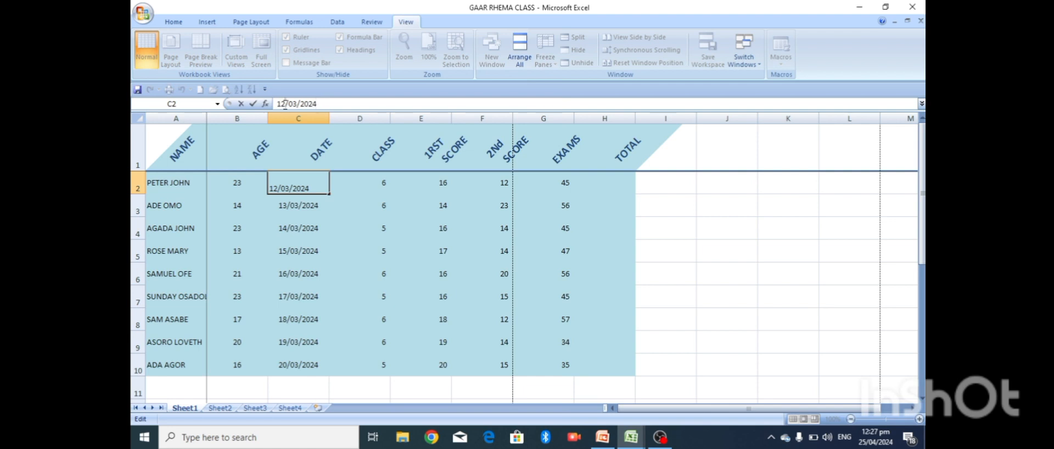
pyautogui.press('BackSpace')
pyautogui.press('BackSpace')
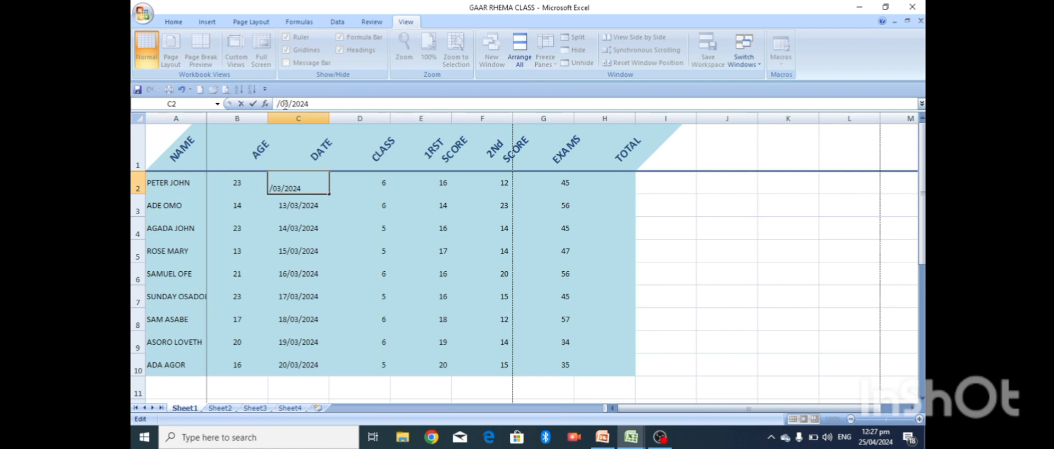
pyautogui.write('25')
pyautogui.click(354, 226)
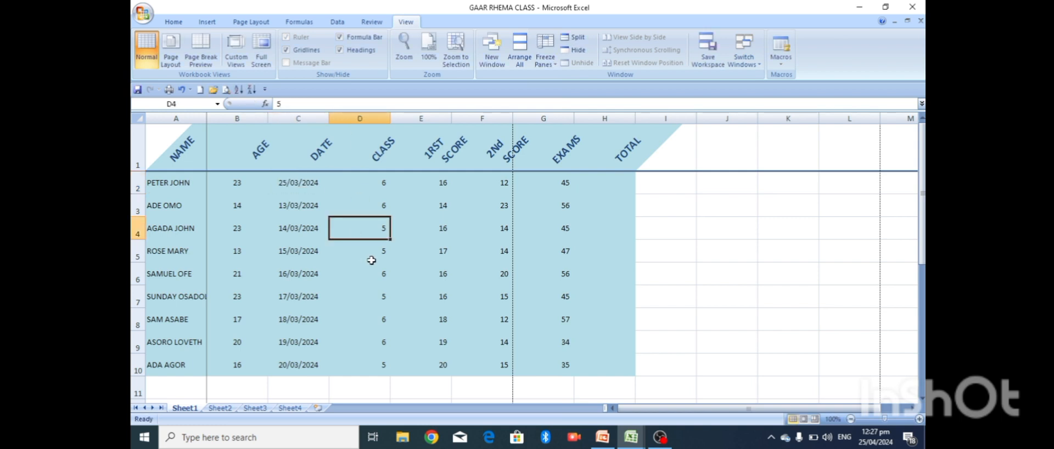
pyautogui.click(180, 206)
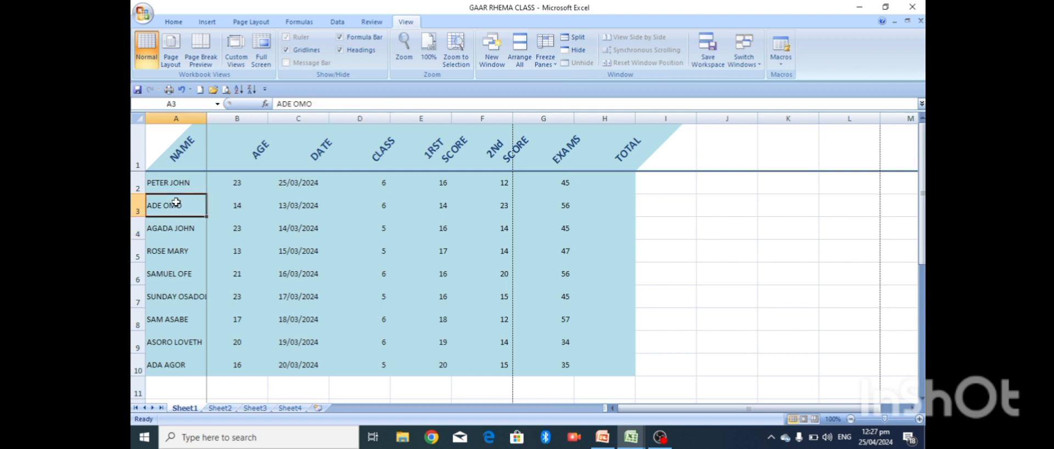
pyautogui.doubleClick(186, 208)
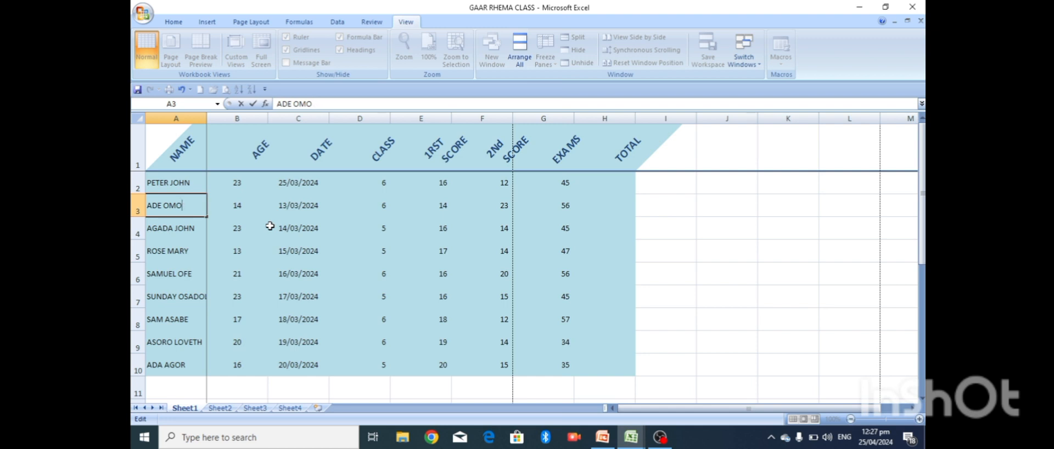
pyautogui.click(376, 265)
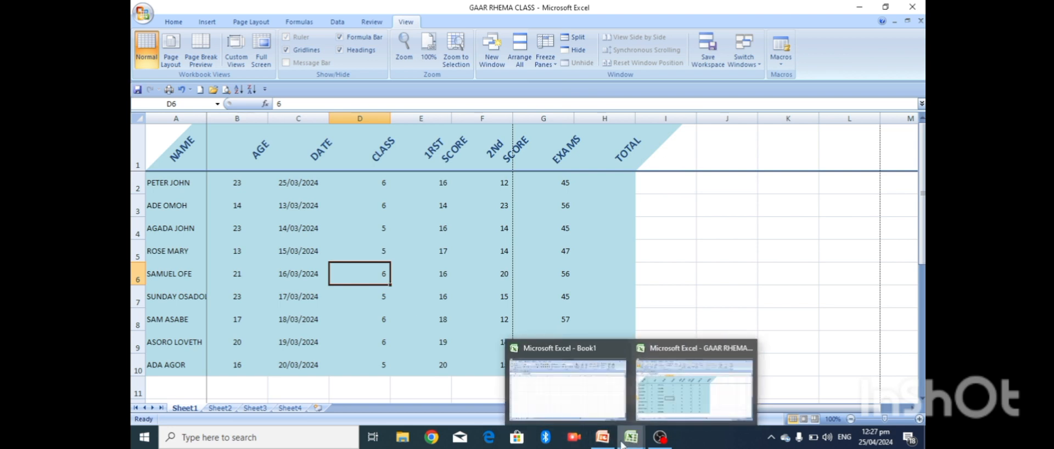
pyautogui.click(603, 438)
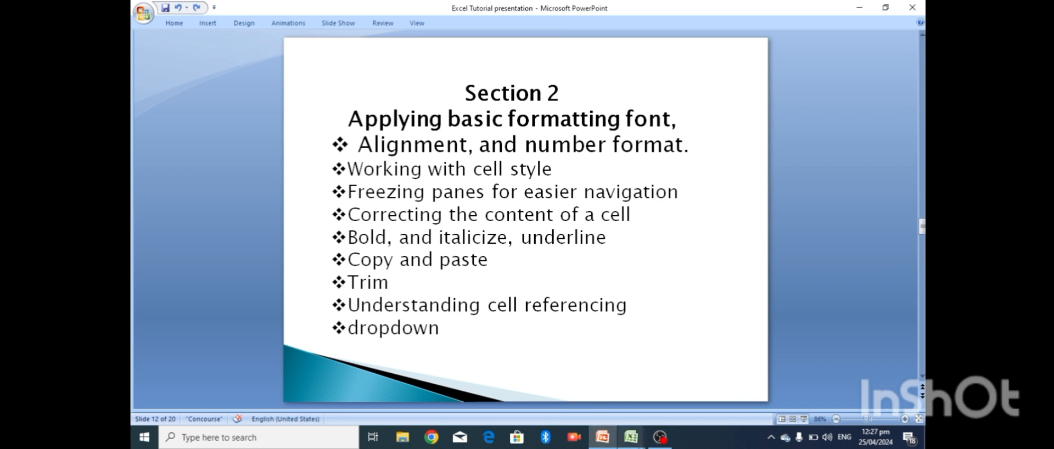
pyautogui.moveTo(630, 439)
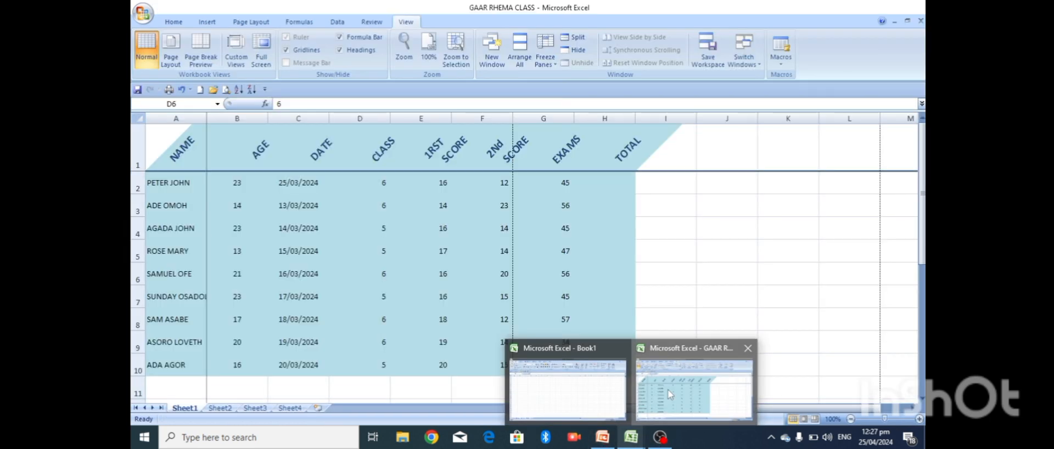
pyautogui.click(666, 385)
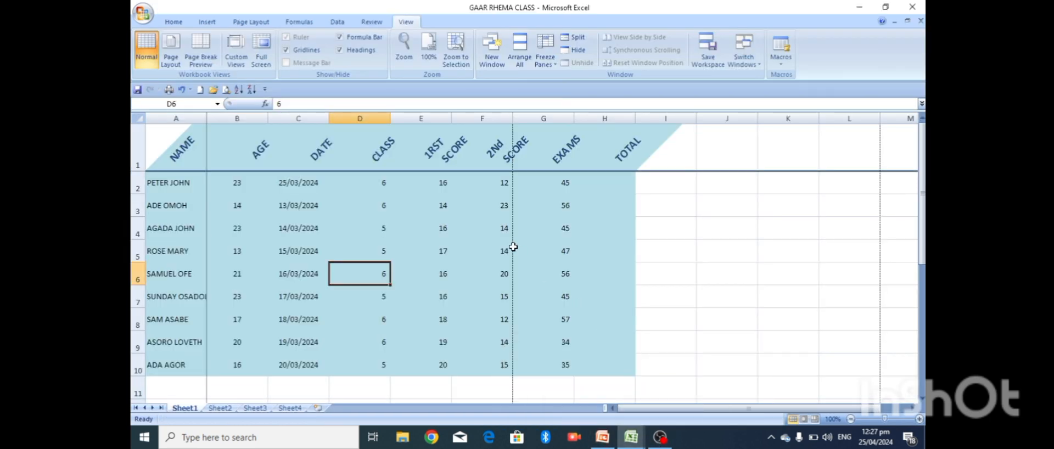
pyautogui.click(328, 147)
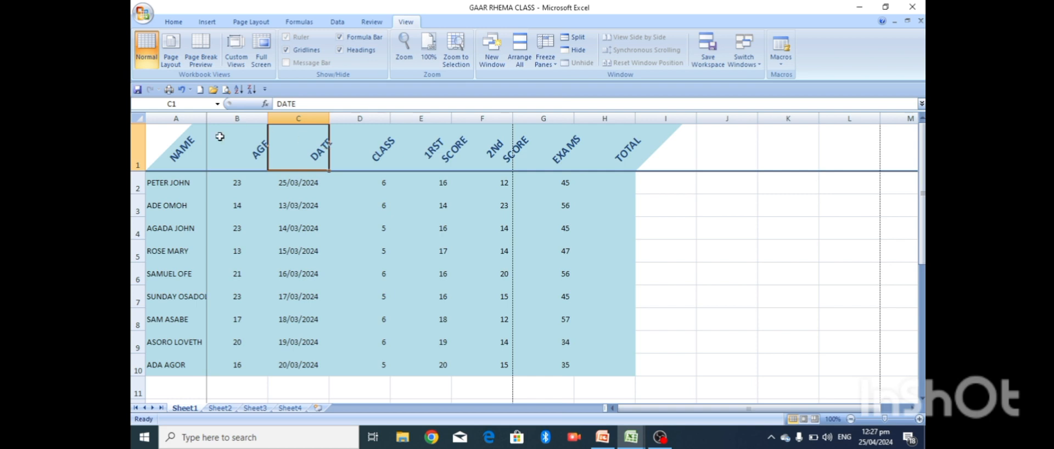
pyautogui.click(150, 144)
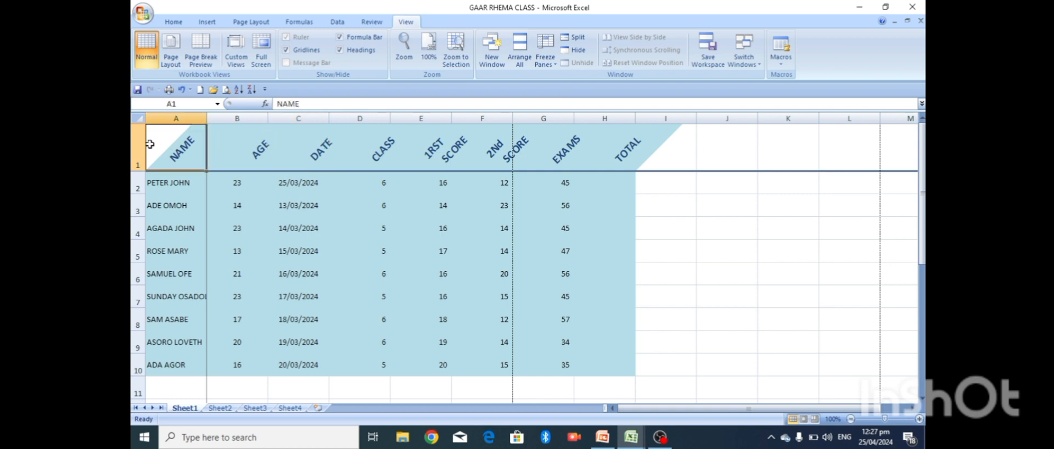
pyautogui.click(138, 147)
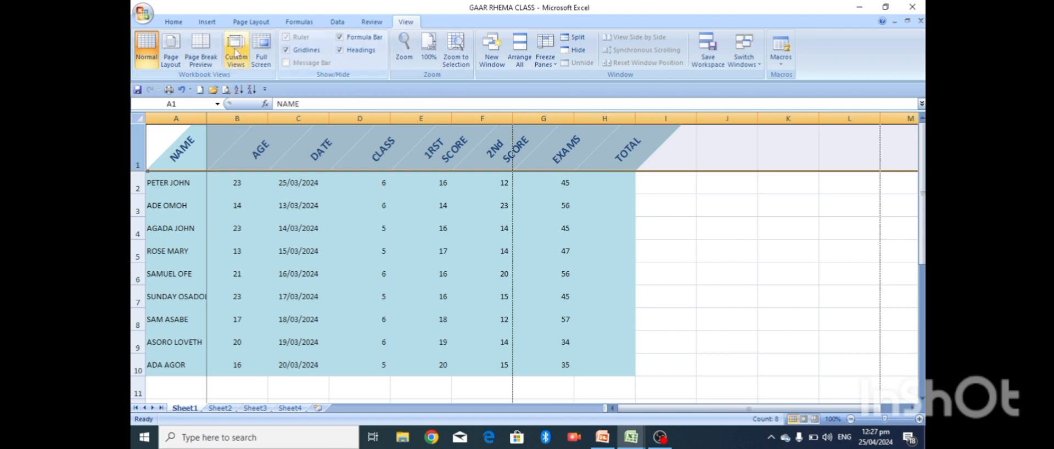
pyautogui.click(174, 22)
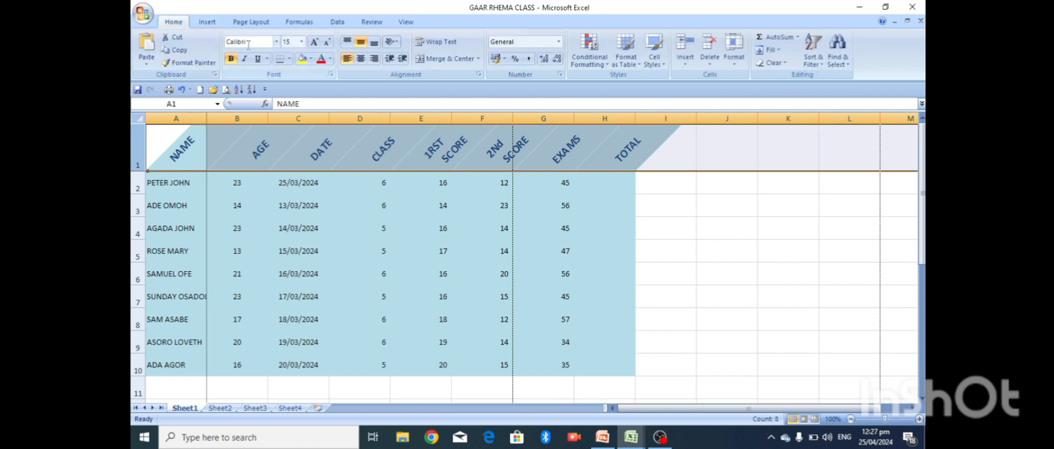
pyautogui.click(230, 61)
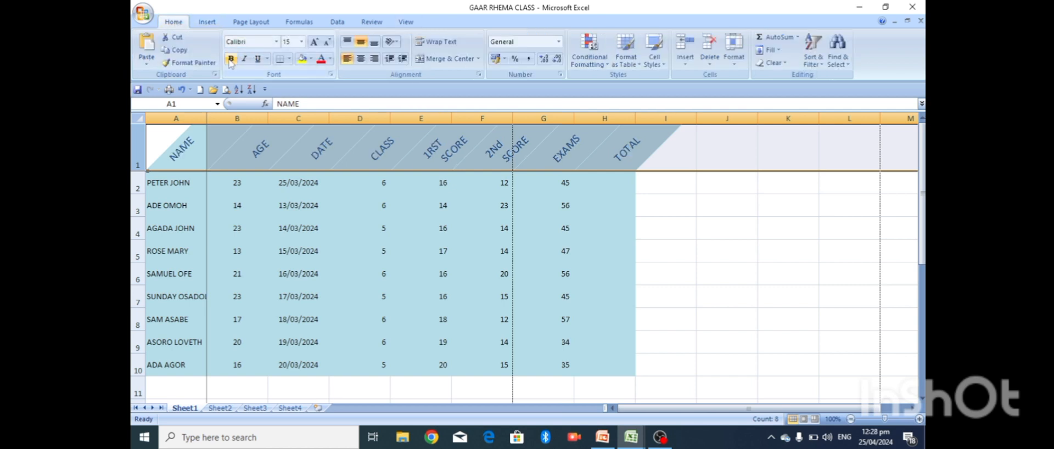
pyautogui.click(230, 59)
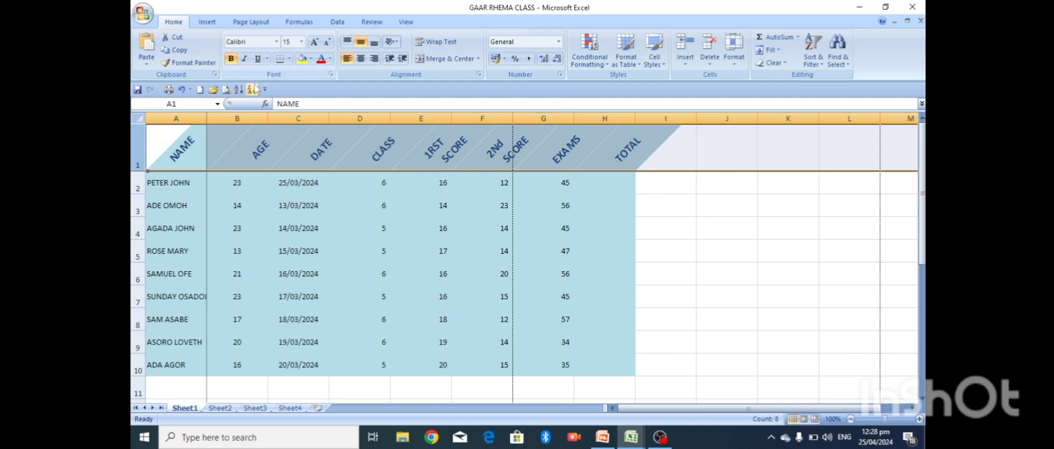
pyautogui.click(686, 157)
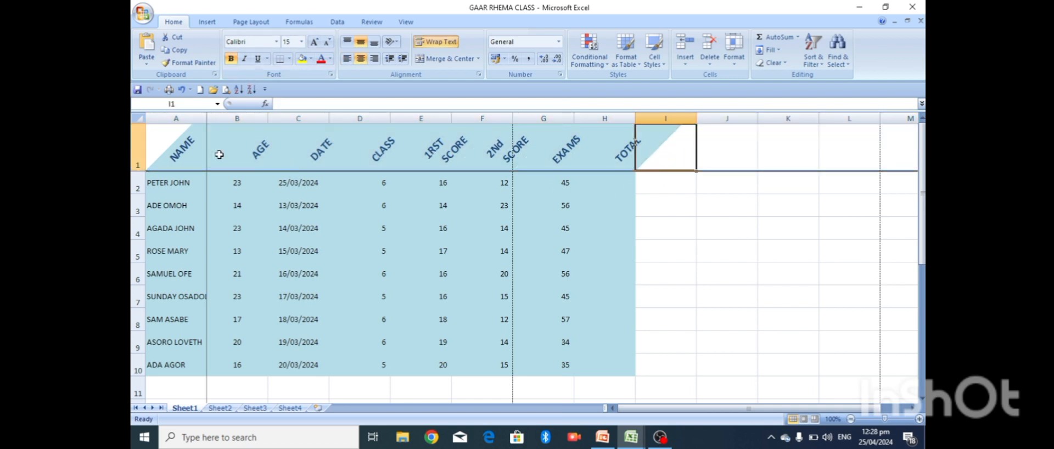
pyautogui.click(132, 139)
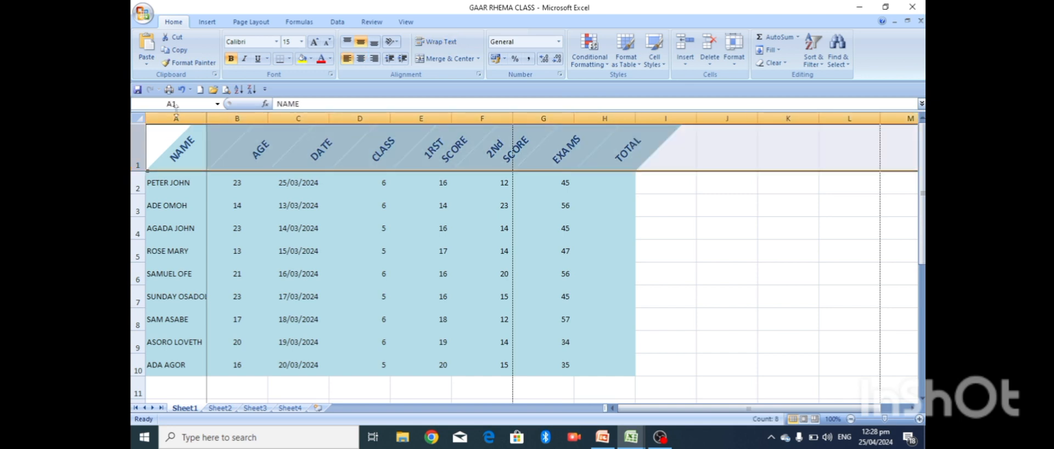
pyautogui.click(231, 59)
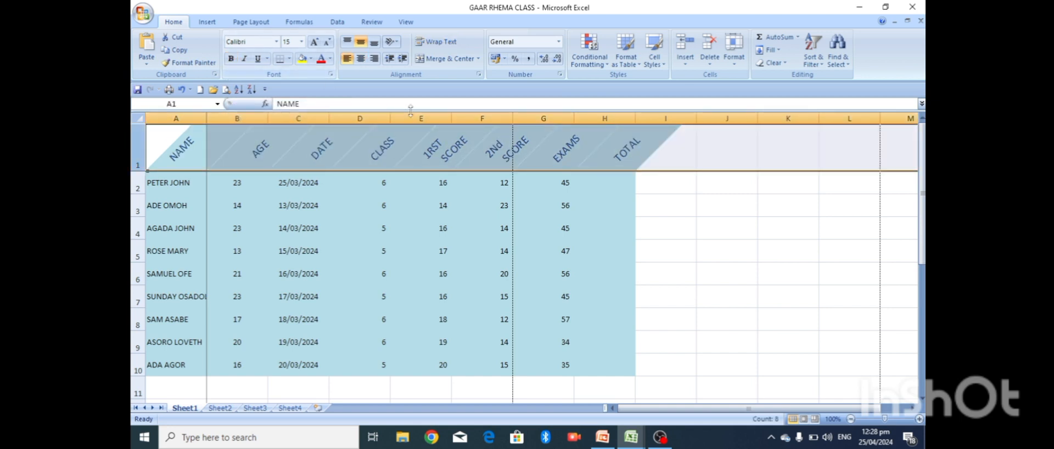
pyautogui.click(677, 159)
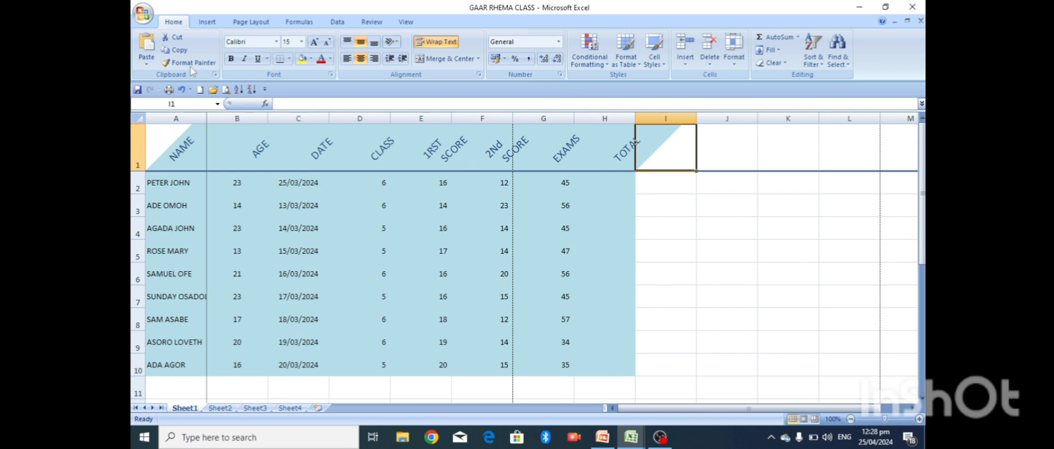
pyautogui.click(134, 143)
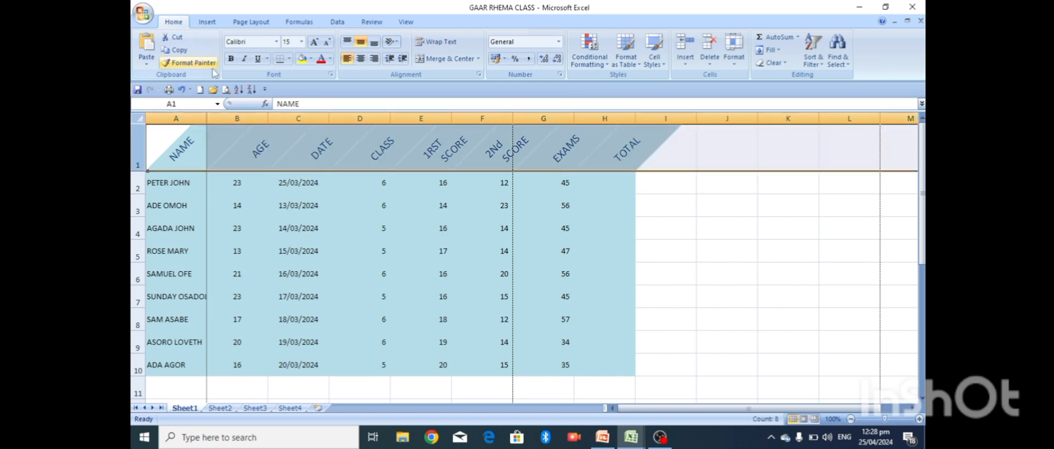
pyautogui.click(231, 58)
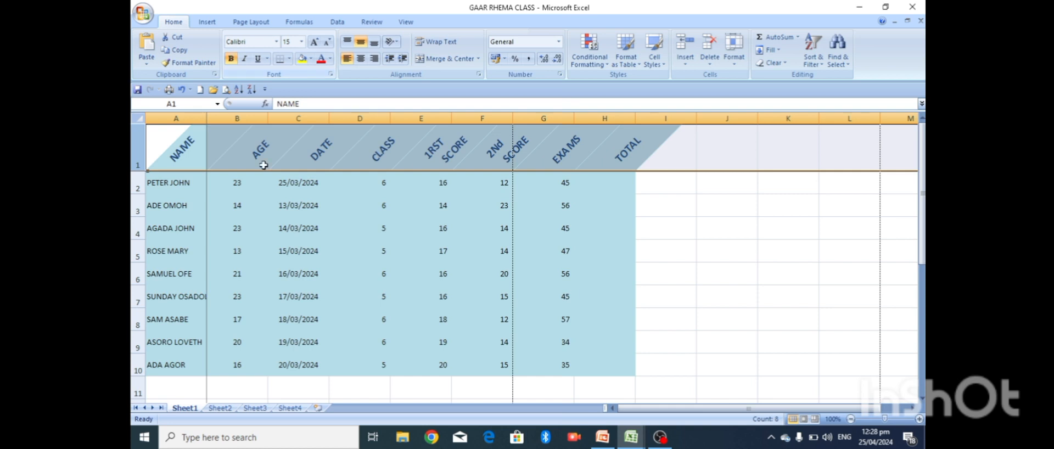
# - Set the header row font to Algerian and make it italic
pyautogui.click(276, 42)
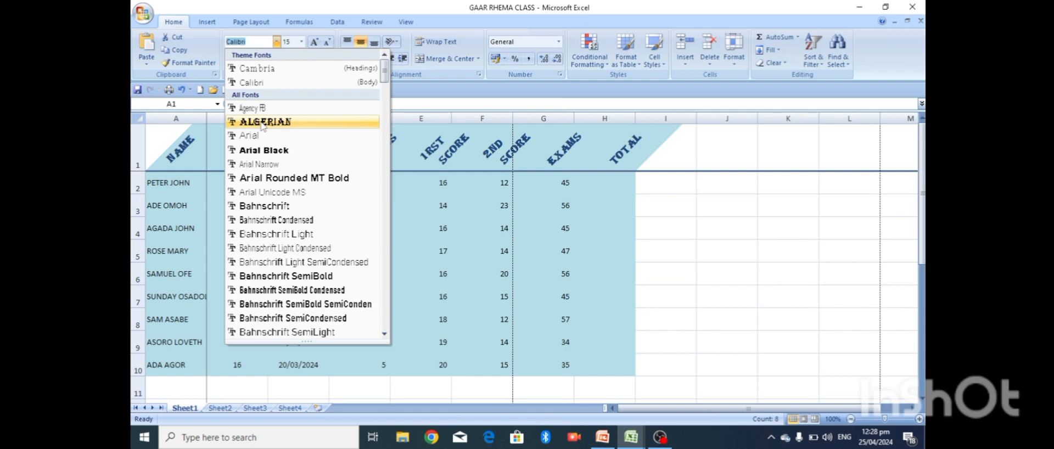
pyautogui.click(263, 122)
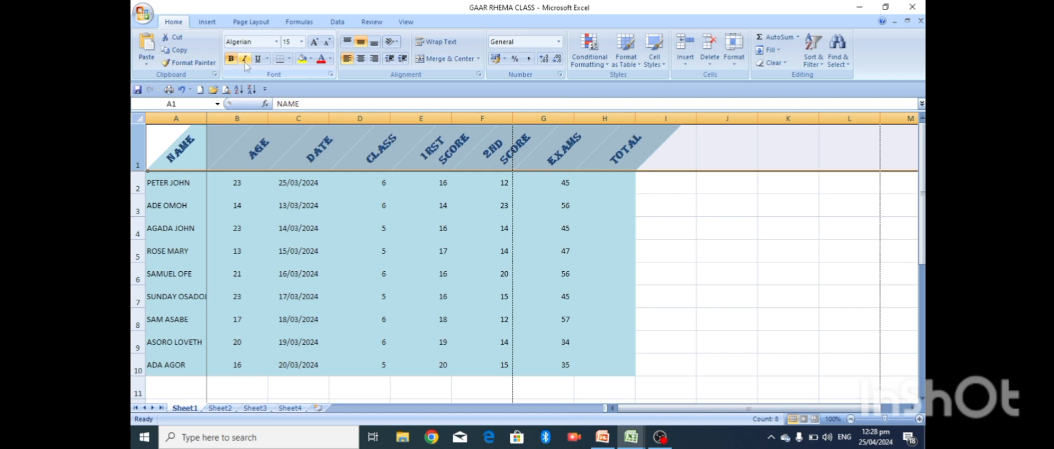
pyautogui.click(245, 59)
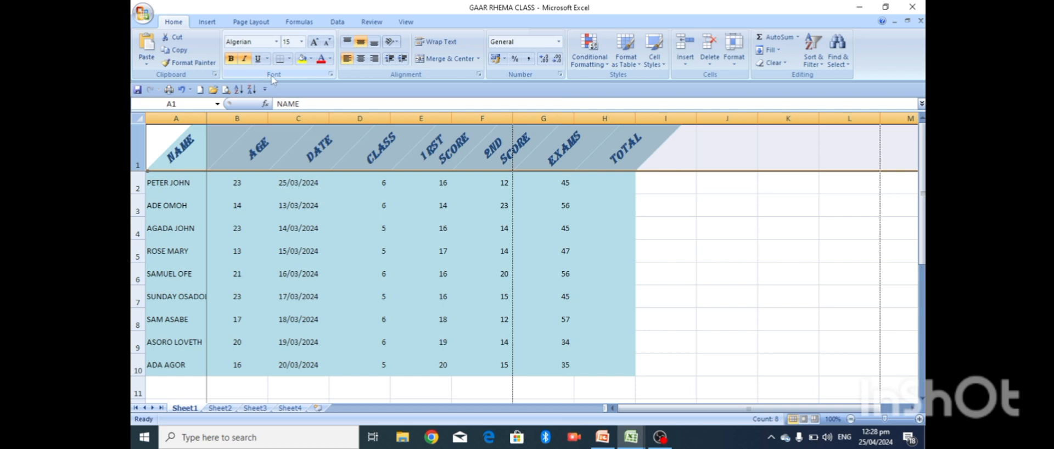
# - Try single and double underline on the header row, then return to the PowerPoint slides
pyautogui.click(267, 59)
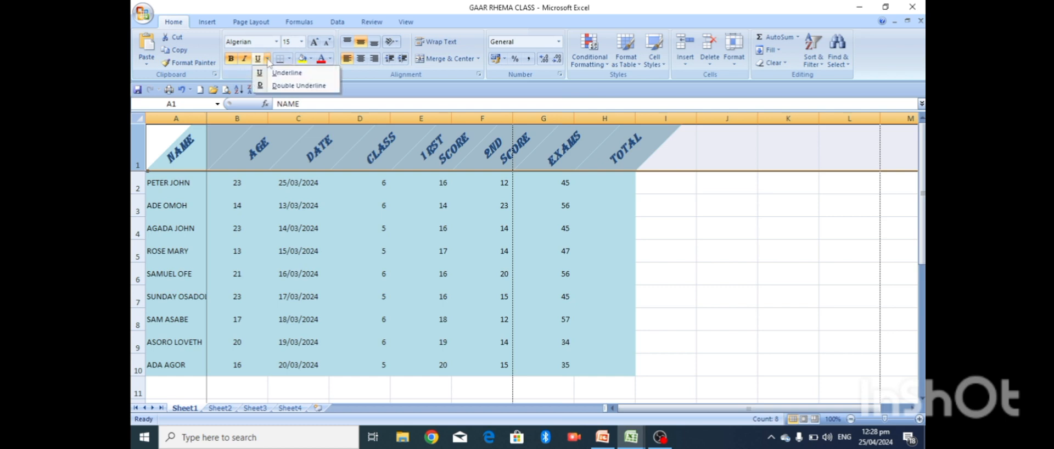
pyautogui.click(281, 75)
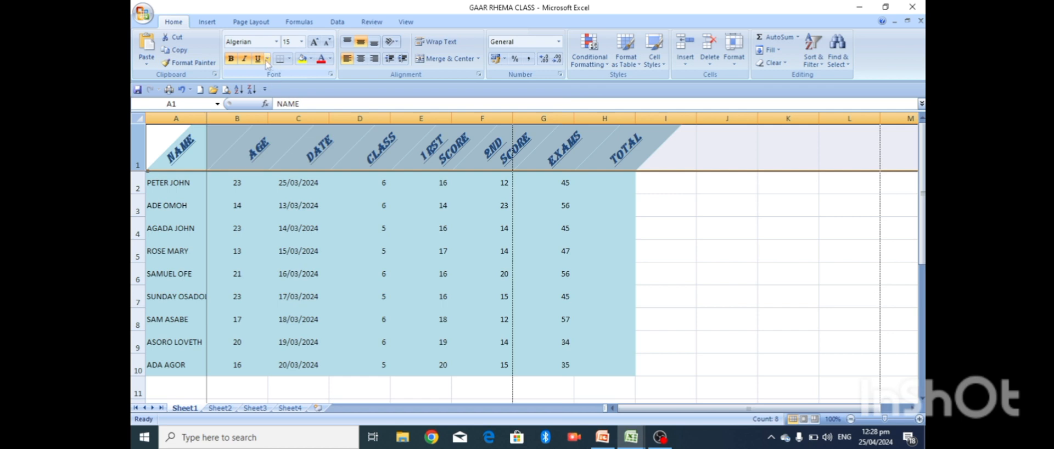
pyautogui.click(267, 60)
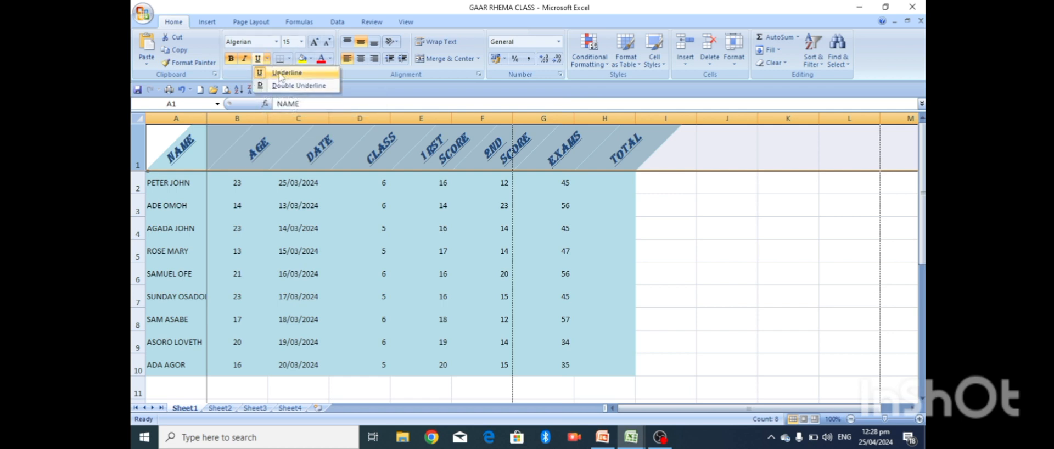
pyautogui.click(280, 76)
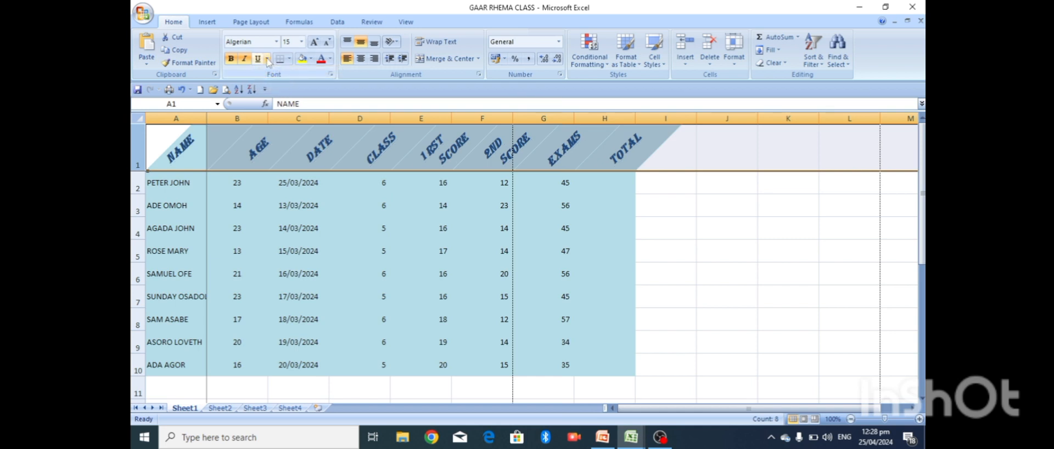
pyautogui.click(268, 59)
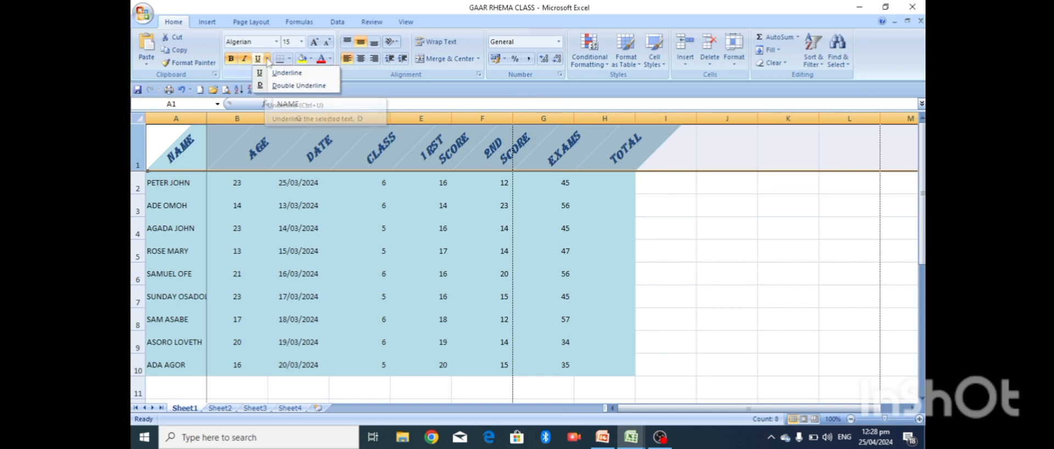
pyautogui.click(287, 86)
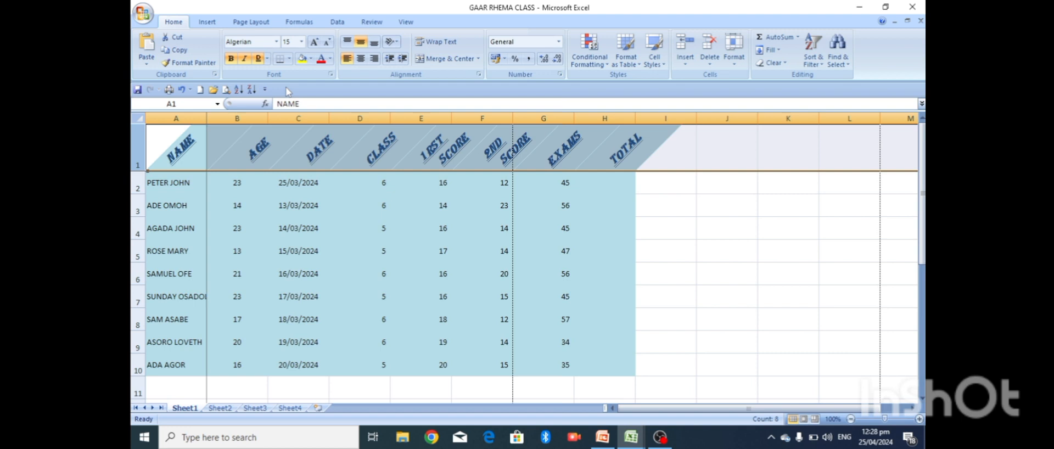
pyautogui.click(266, 60)
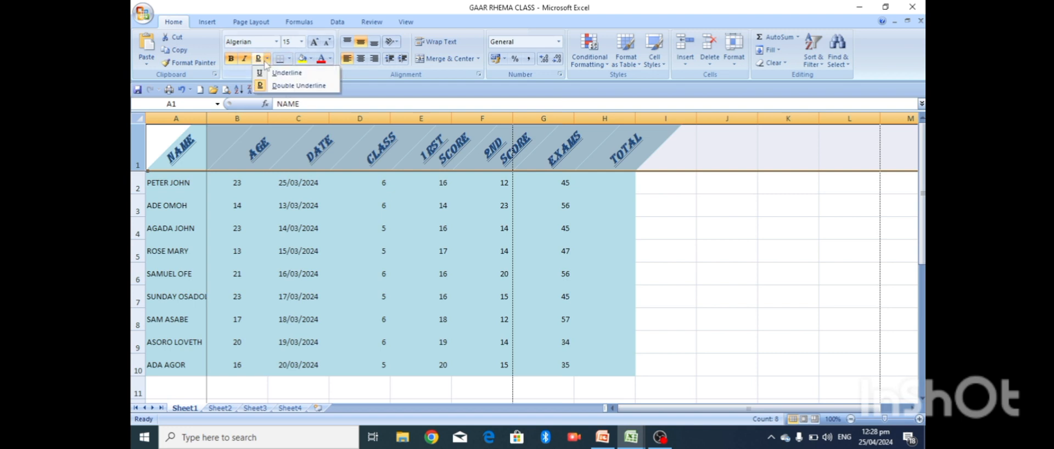
pyautogui.click(285, 88)
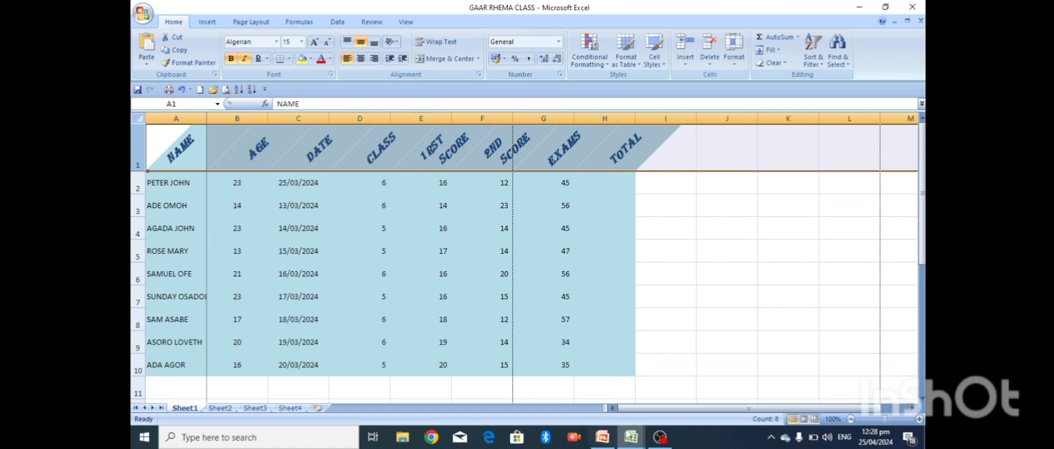
pyautogui.click(604, 437)
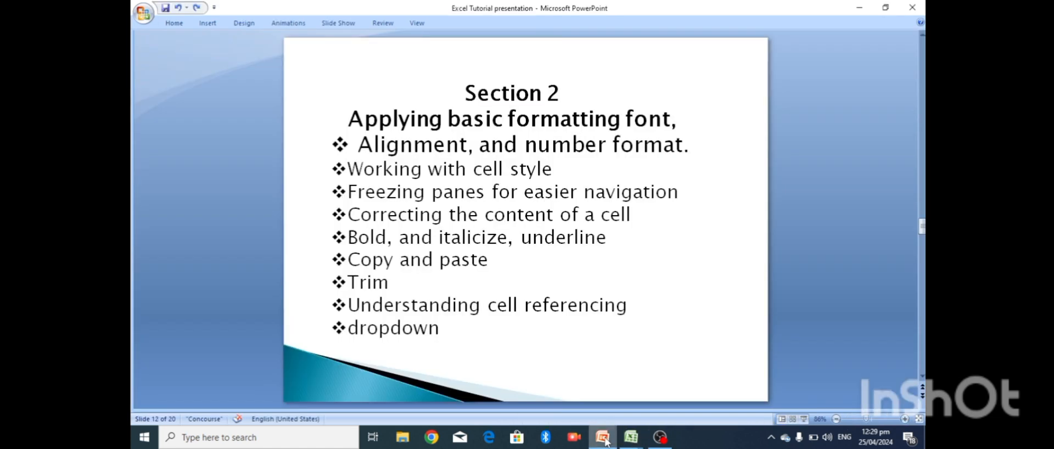